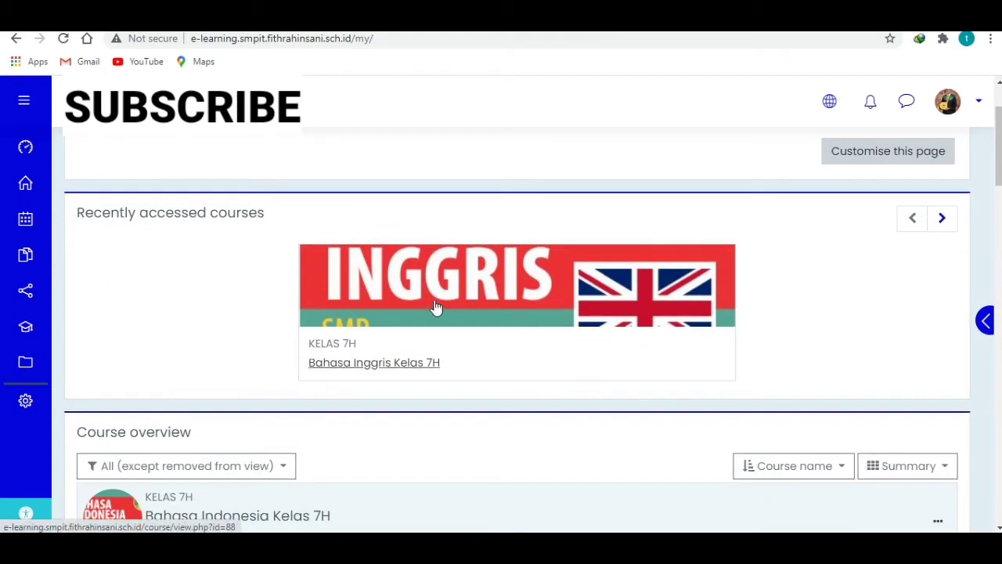
Open the Bahasa Inggris Kelas 7H course and turn on editing mode.
{"action": "left_click", "coordinate": [438, 312]}
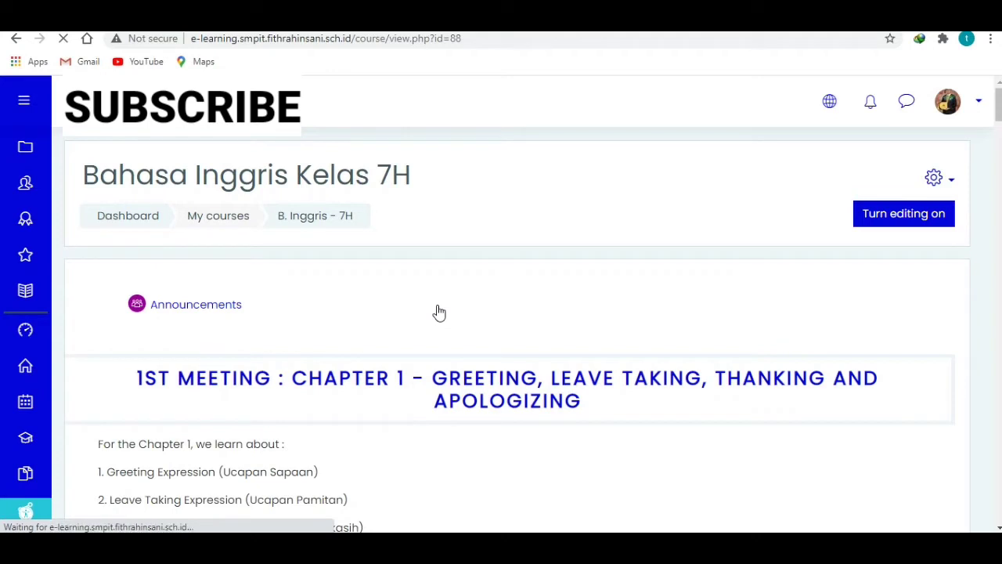
{"action": "left_click", "coordinate": [898, 219]}
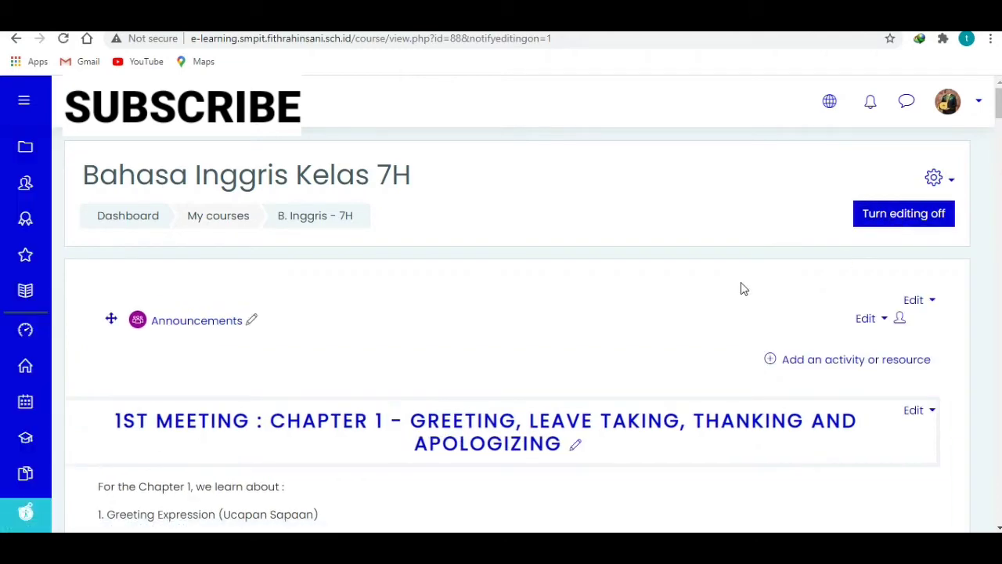
Add one new topic section at the end of the course, after the Meeting 15 midterm test.
{"action": "scroll", "coordinate": [742, 288], "scroll_direction": "down", "scroll_amount": 15}
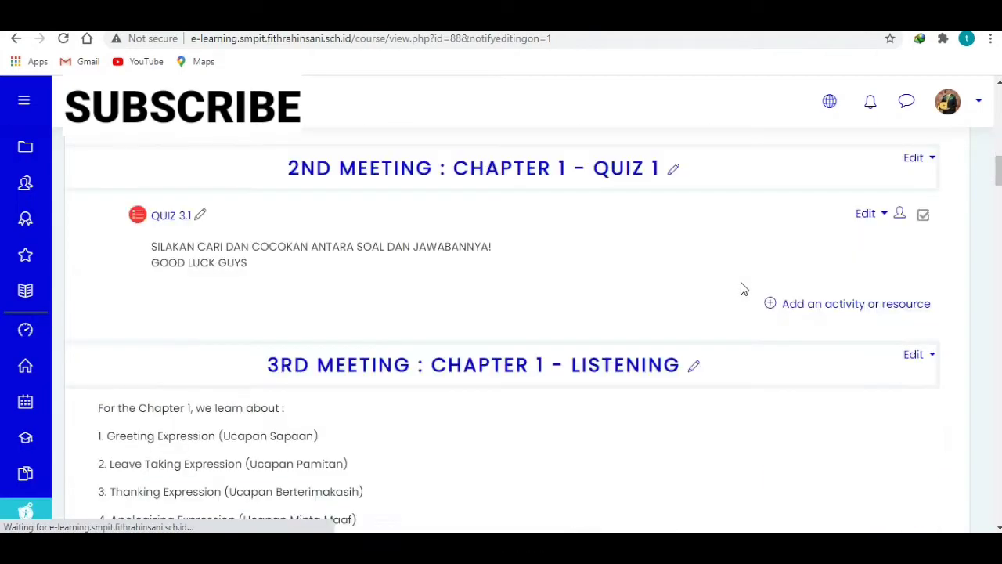
{"action": "scroll", "coordinate": [742, 288], "scroll_direction": "down", "scroll_amount": 20}
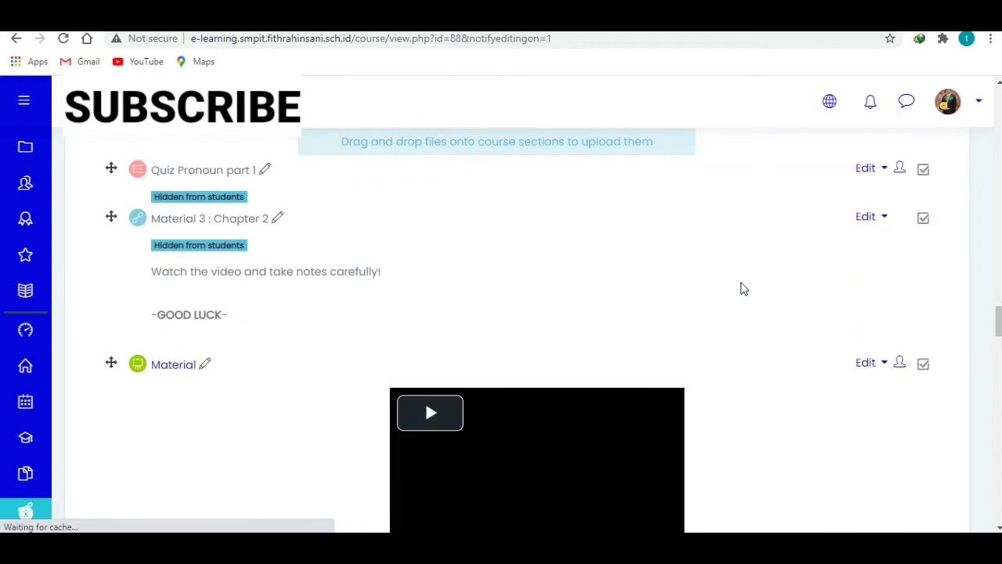
{"action": "scroll", "coordinate": [742, 288], "scroll_direction": "down", "scroll_amount": 20}
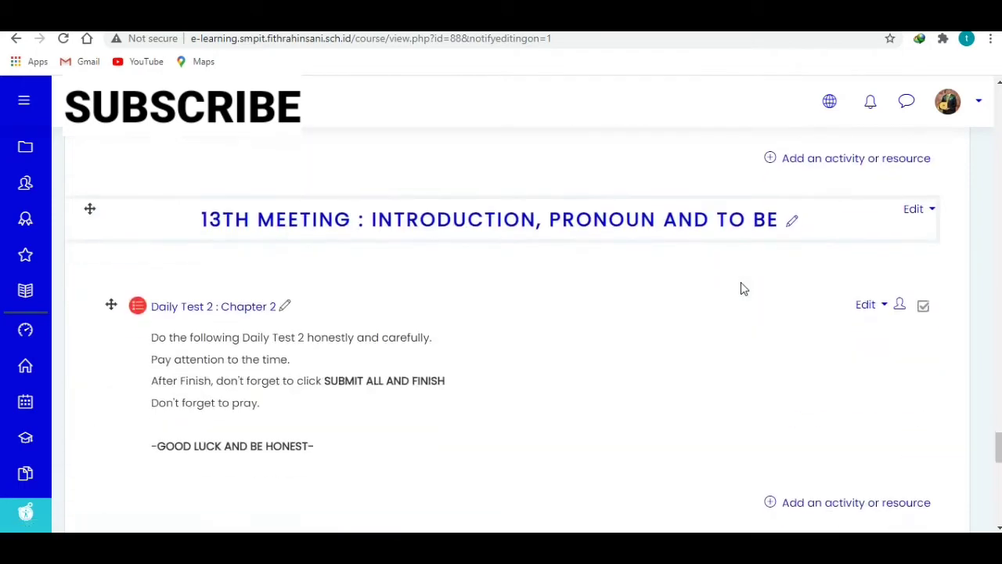
{"action": "scroll", "coordinate": [742, 288], "scroll_direction": "down", "scroll_amount": 7}
{"action": "scroll", "coordinate": [742, 288], "scroll_direction": "up", "scroll_amount": 3}
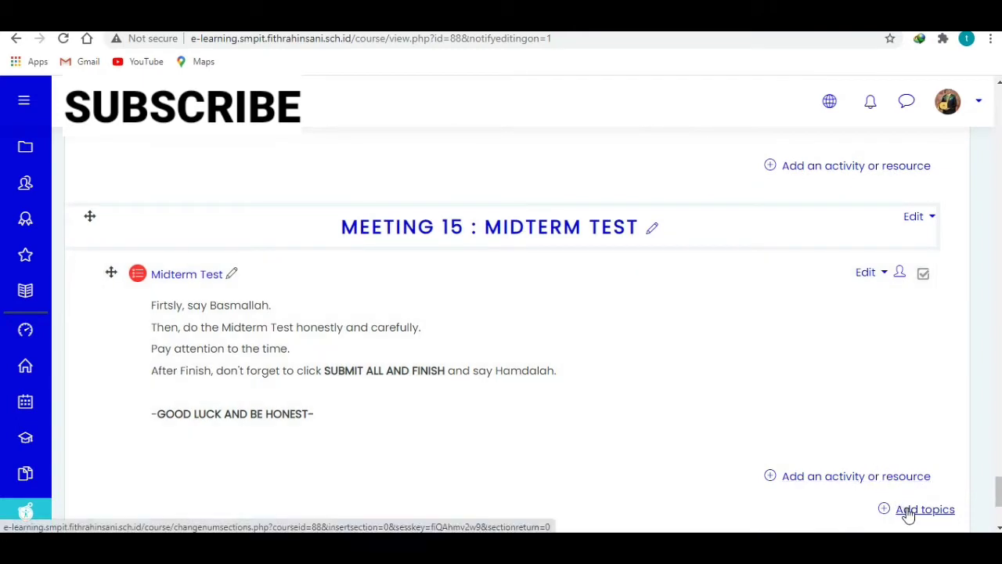
{"action": "left_click", "coordinate": [908, 511]}
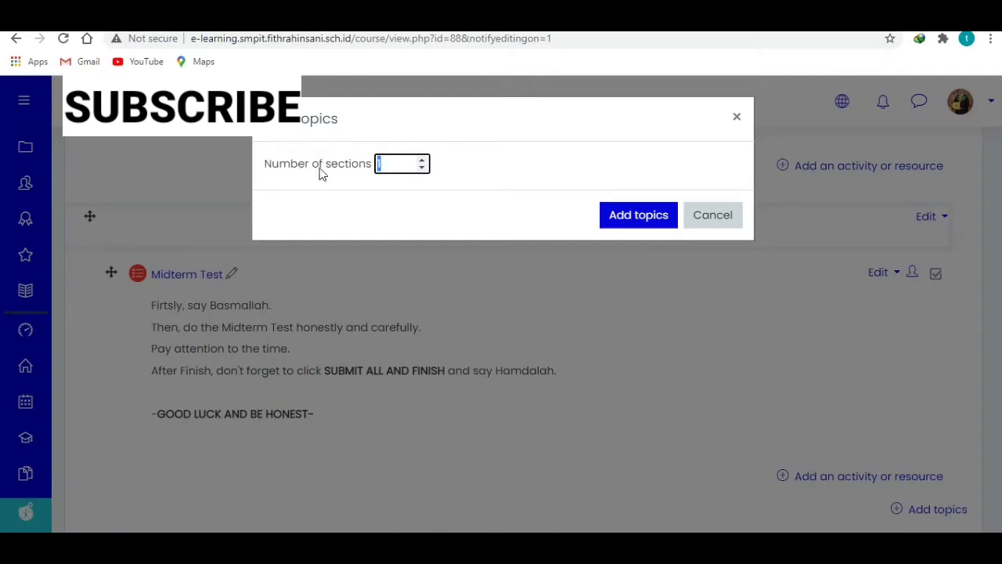
{"action": "left_click", "coordinate": [631, 218]}
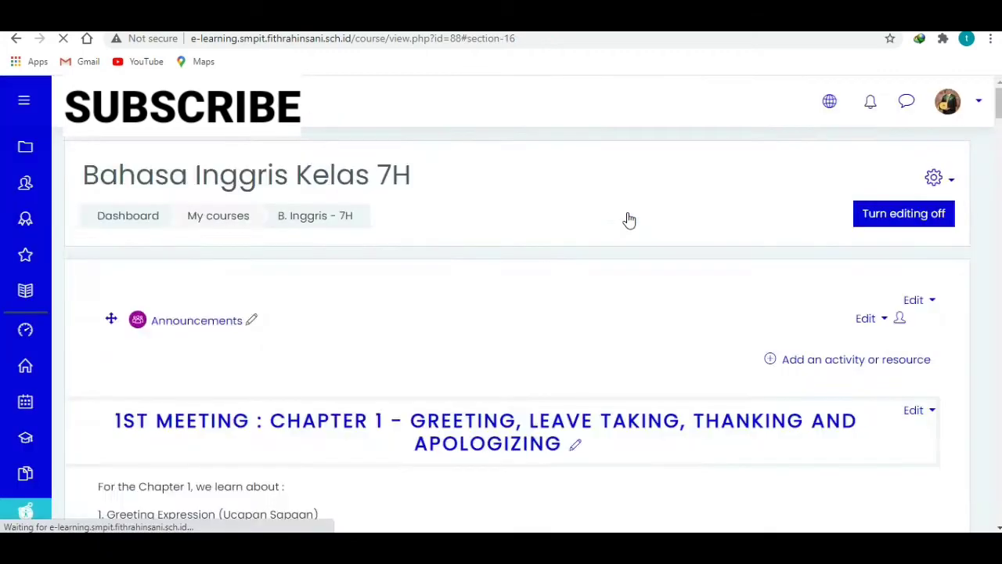
Rename the new Topic 16 section as "QUIZ ESSAY".
{"action": "scroll", "coordinate": [557, 239], "scroll_direction": "up", "scroll_amount": 2}
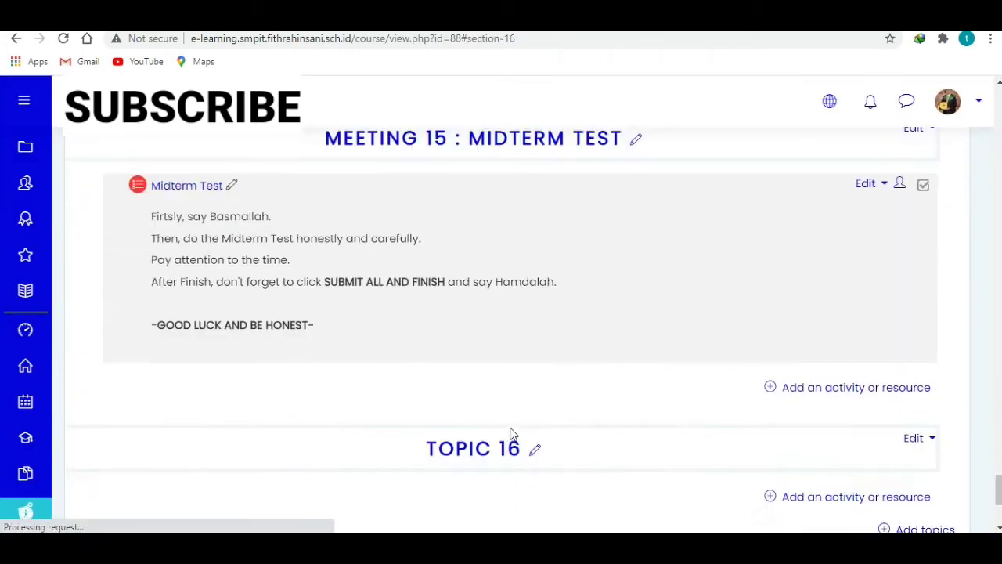
{"action": "left_click", "coordinate": [550, 451]}
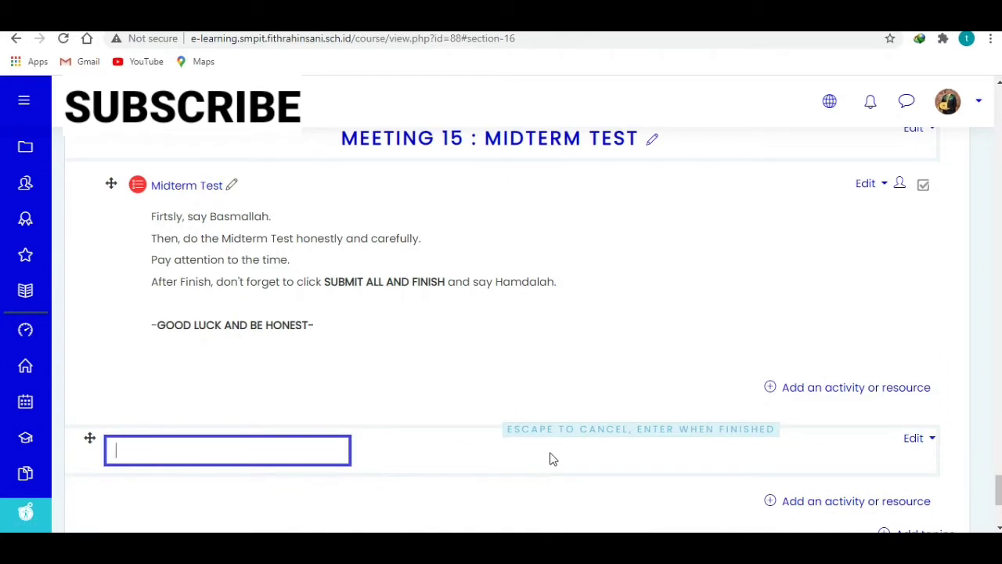
{"action": "type", "text": "QUIZ ESSAY"}
{"action": "key", "text": "Return"}
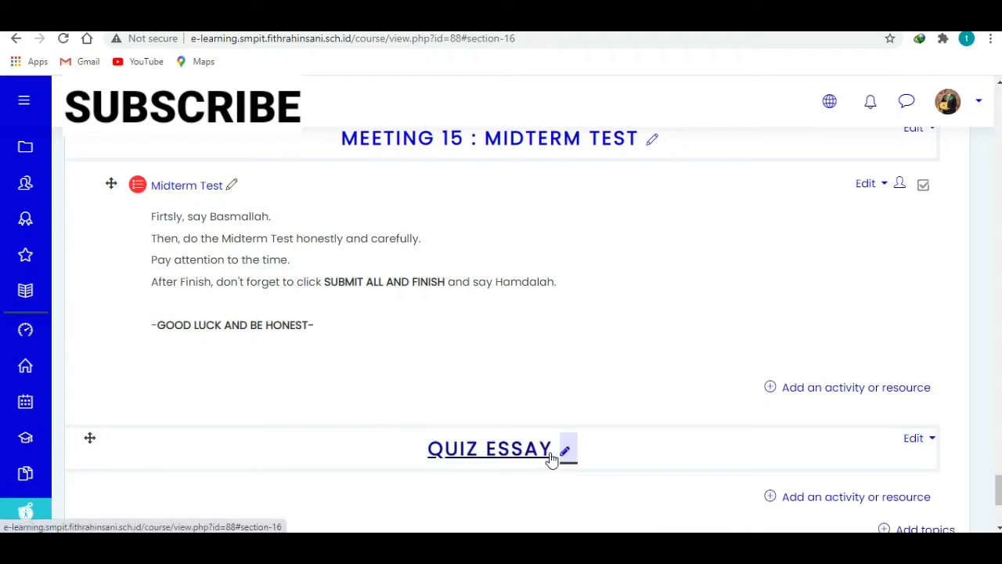
Add a Quiz activity to the QUIZ ESSAY section and name it "QUIZ ESSAY".
{"action": "right_click", "coordinate": [806, 505]}
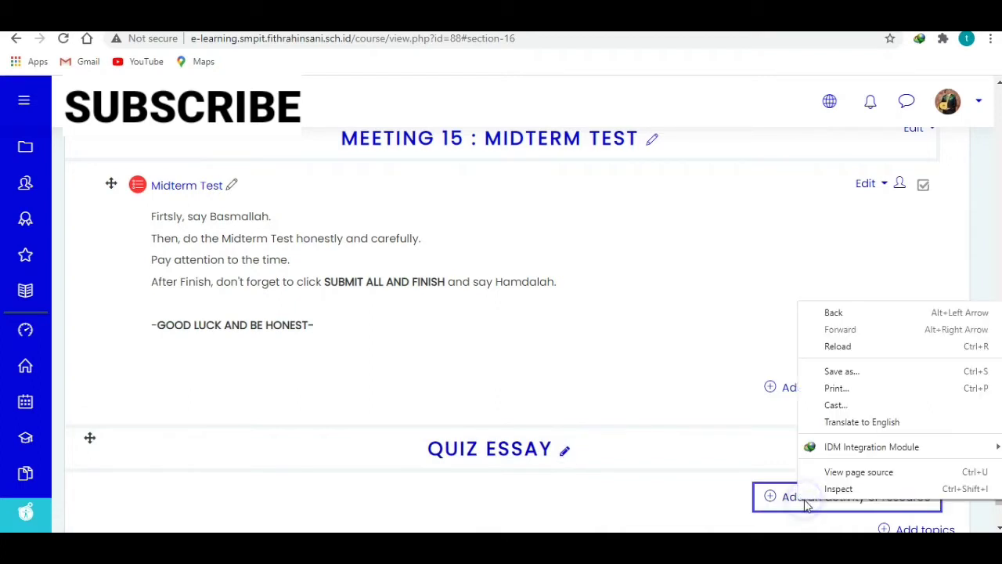
{"action": "key", "text": "Escape"}
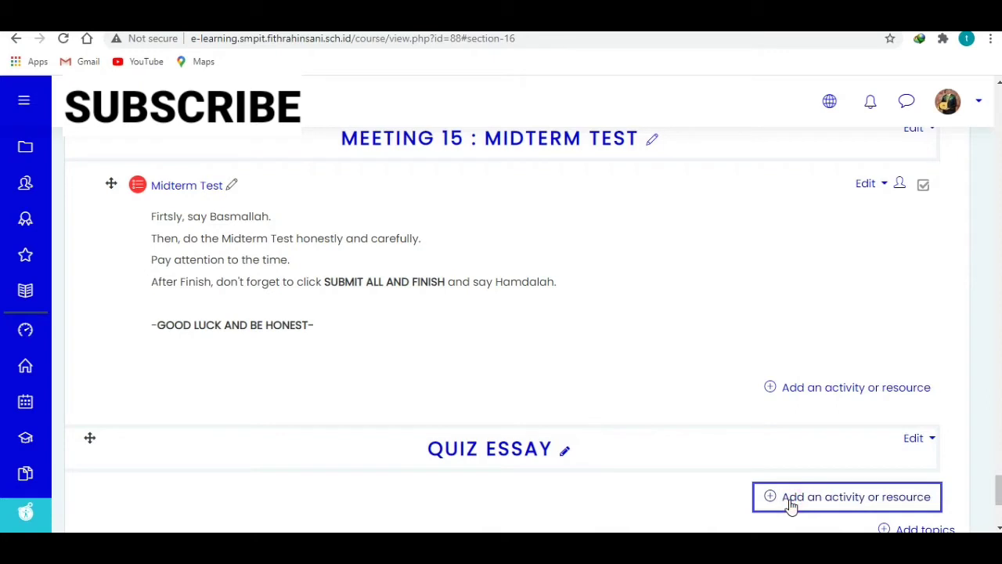
{"action": "left_click", "coordinate": [791, 505]}
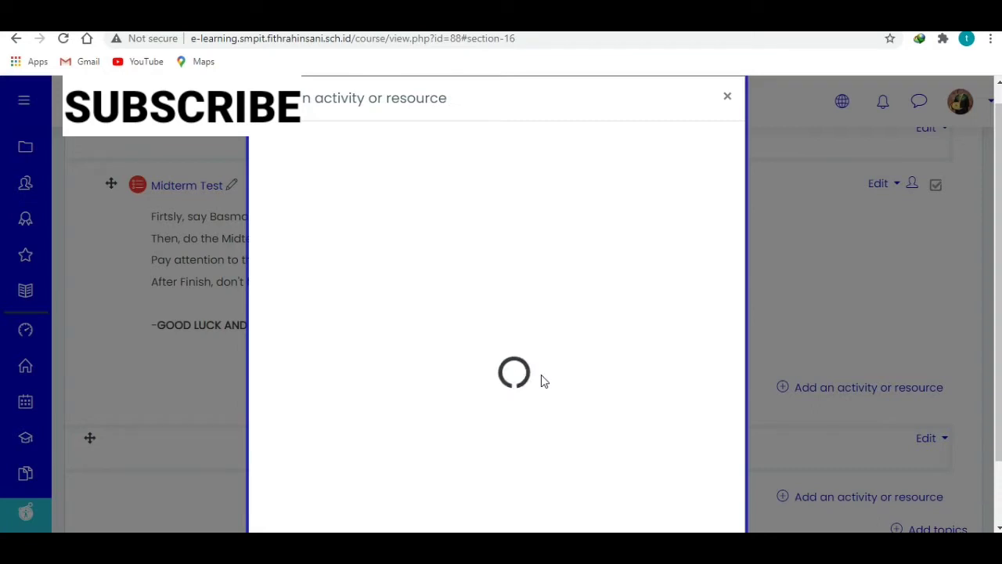
{"action": "scroll", "coordinate": [544, 381], "scroll_direction": "down", "scroll_amount": 2}
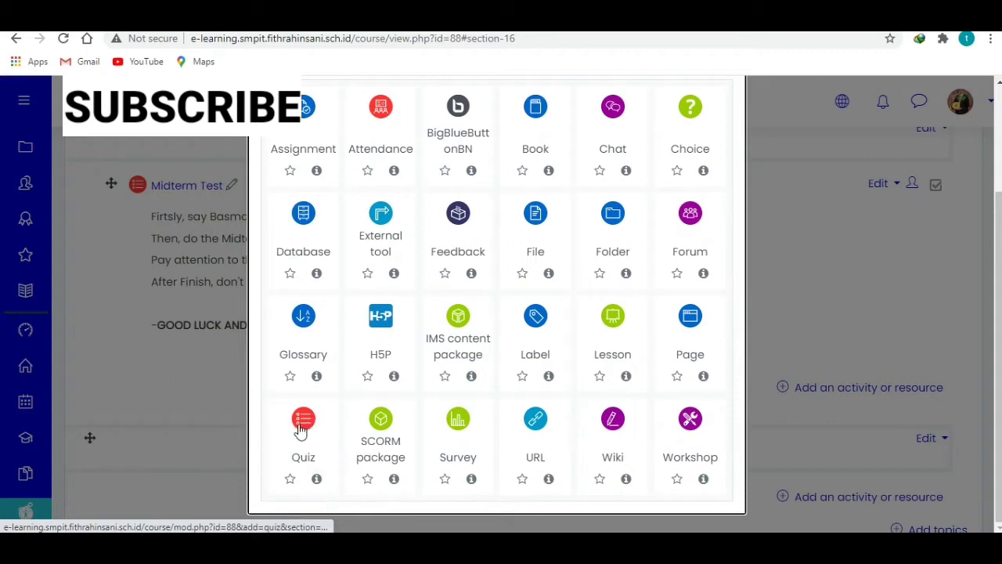
{"action": "left_click", "coordinate": [300, 427]}
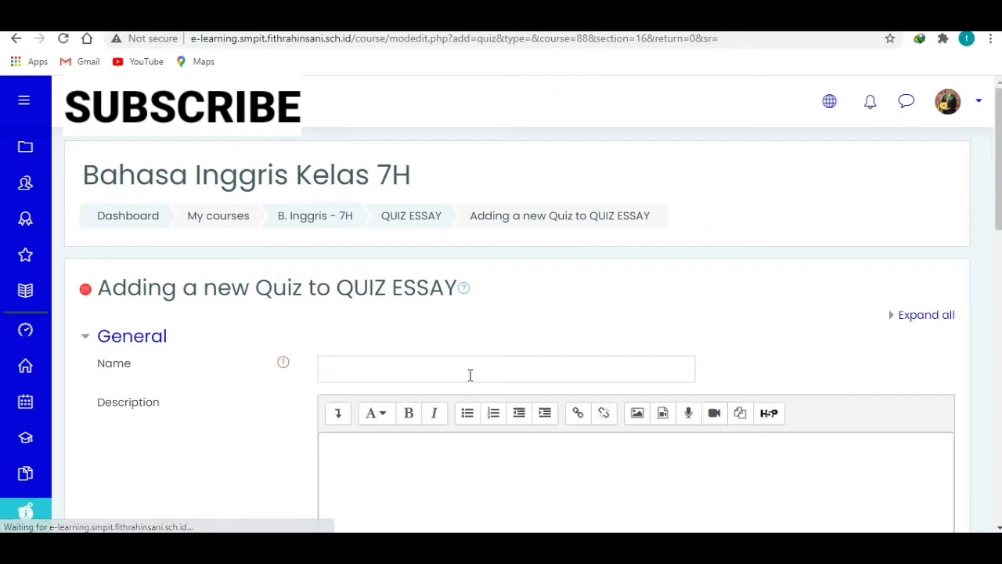
{"action": "left_click", "coordinate": [470, 374]}
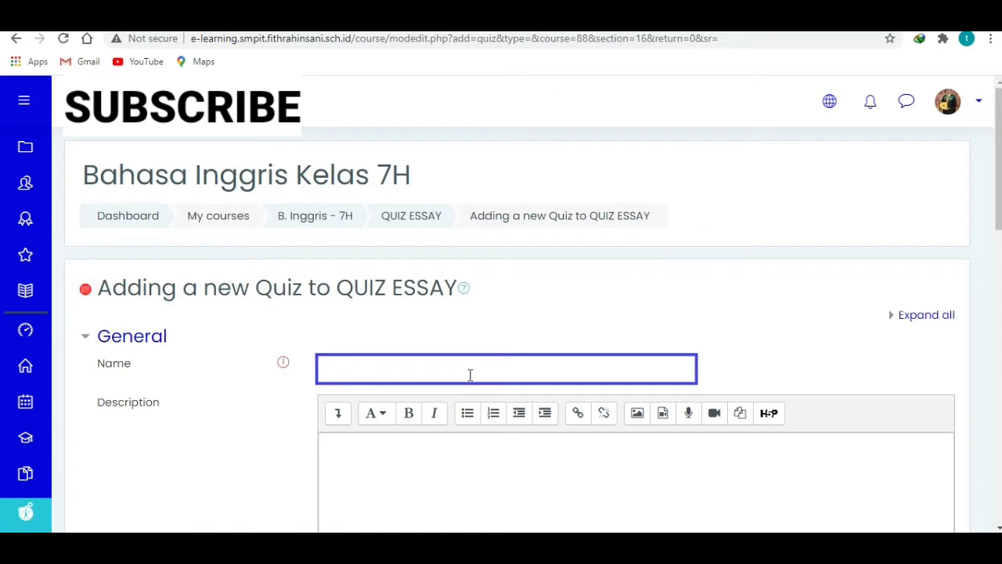
{"action": "type", "text": "QUIZ ESSAY"}
Enter the quiz description "SILAKAN DIKERJAKAN DENGAN MAKSIMAL" and have it displayed on the course page.
{"action": "scroll", "coordinate": [470, 374], "scroll_direction": "down", "scroll_amount": 2}
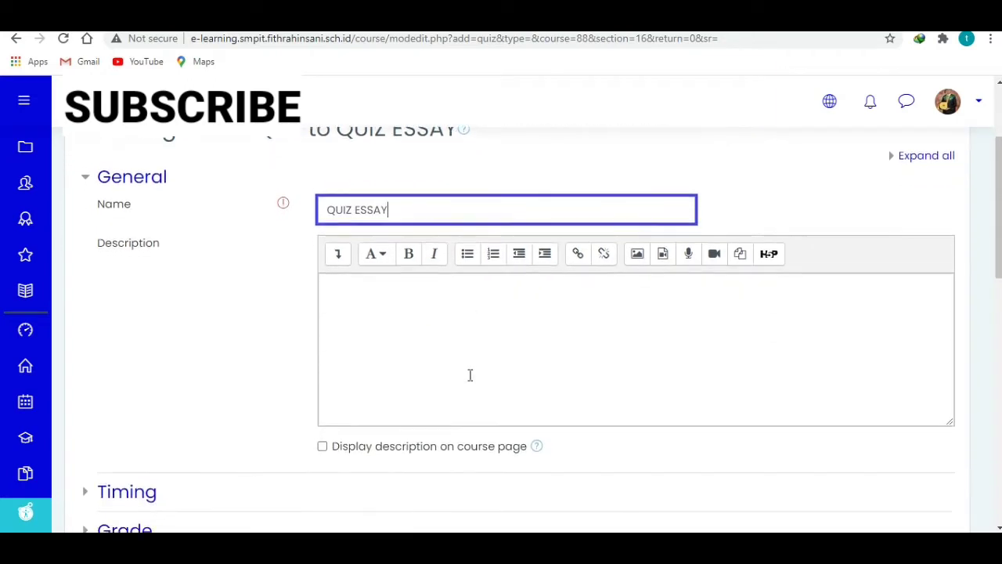
{"action": "left_click", "coordinate": [415, 343]}
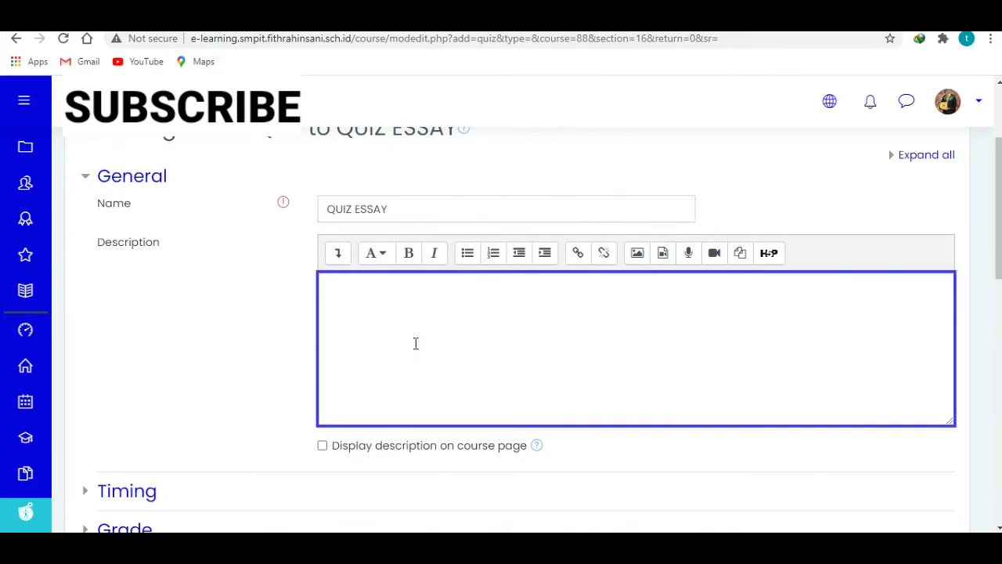
{"action": "type", "text": "SILAKAN DIKER"}
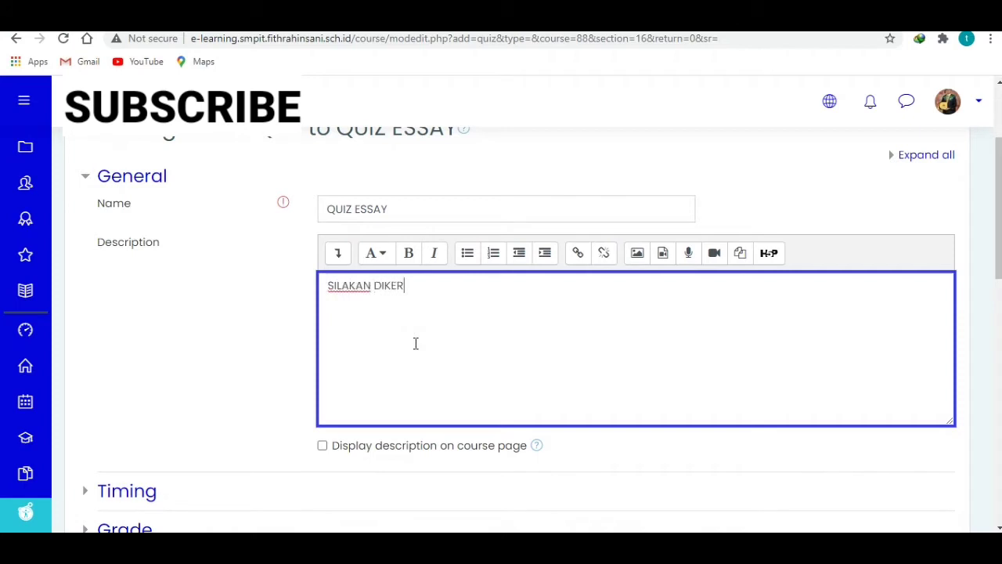
{"action": "type", "text": "JAKAN DENGAN MA"}
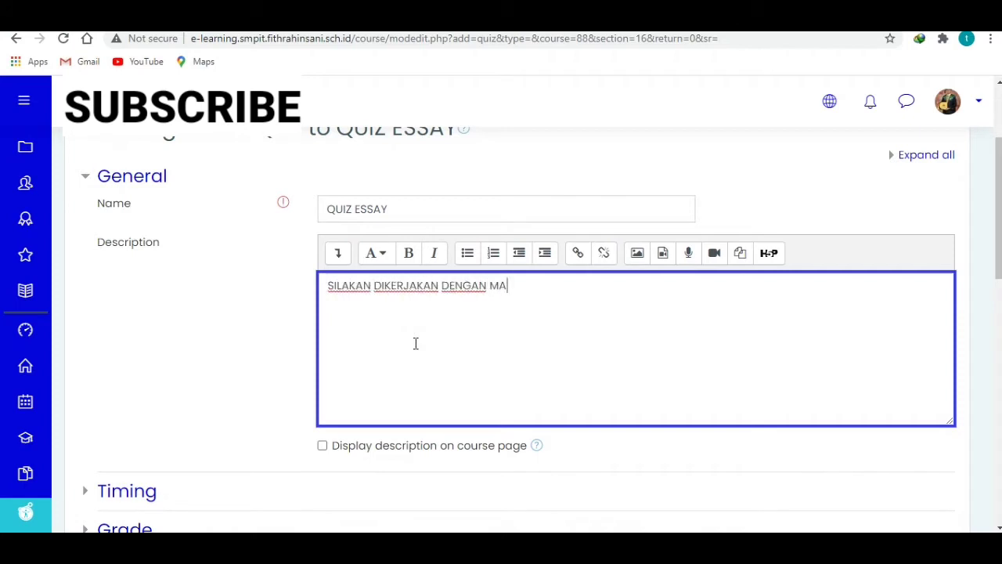
{"action": "type", "text": "KSMIMA"}
{"action": "key", "text": "BackSpace"}
{"action": "key", "text": "BackSpace"}
{"action": "key", "text": "BackSpace"}
{"action": "key", "text": "BackSpace"}
{"action": "type", "text": "A"}
{"action": "key", "text": "BackSpace"}
{"action": "type", "text": "IMAL"}
{"action": "left_click", "coordinate": [322, 445]}
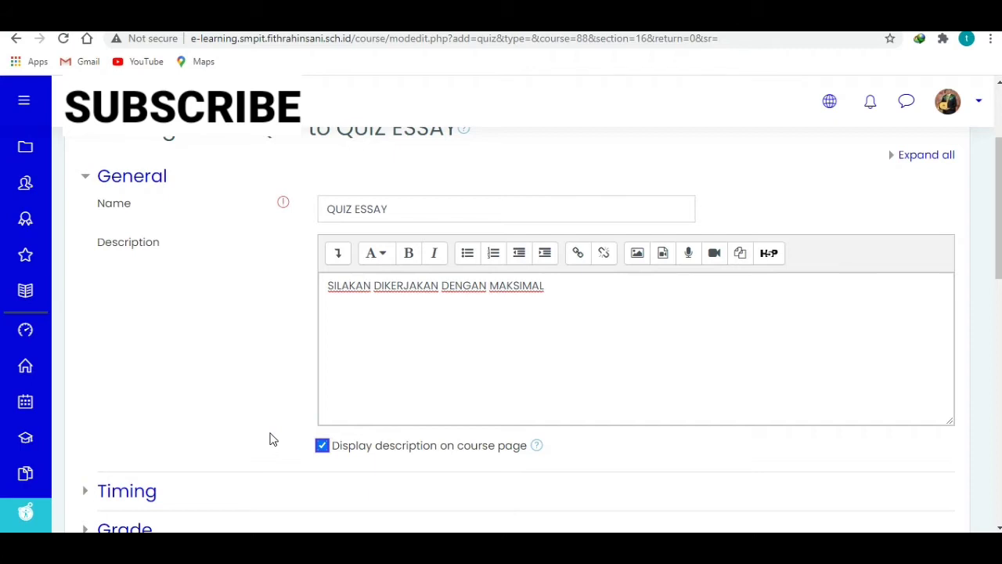
Enable the quiz opening time in the timing settings and set it to 14 September 2020, 07:30.
{"action": "scroll", "coordinate": [270, 439], "scroll_direction": "down", "scroll_amount": 3}
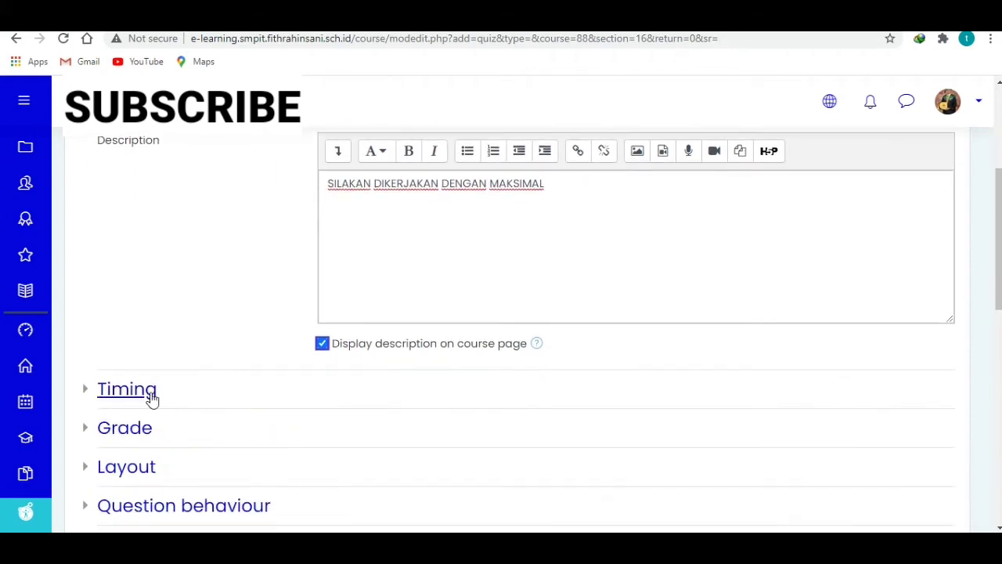
{"action": "left_click", "coordinate": [152, 400]}
{"action": "scroll", "coordinate": [282, 405], "scroll_direction": "down", "scroll_amount": 2}
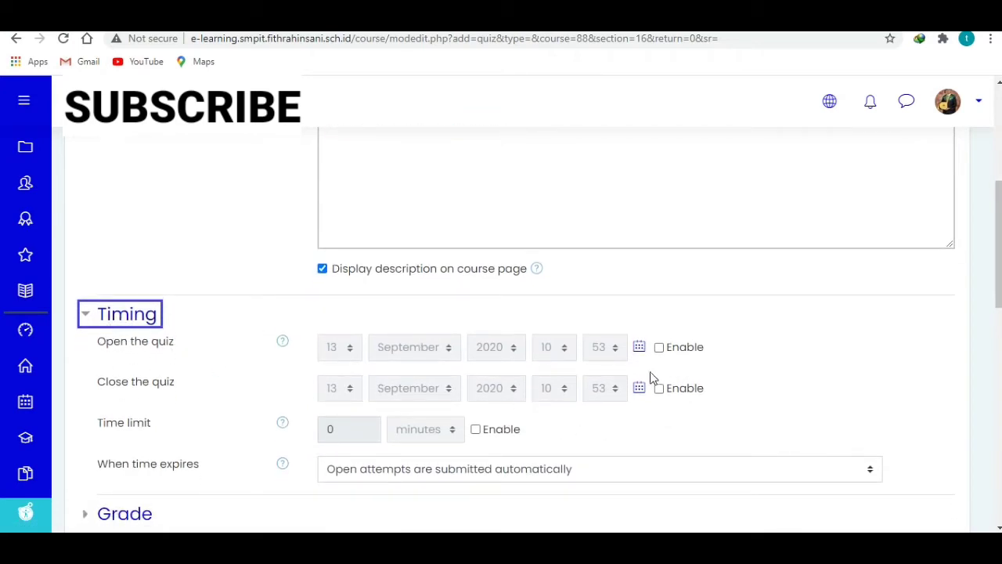
{"action": "left_click", "coordinate": [659, 353]}
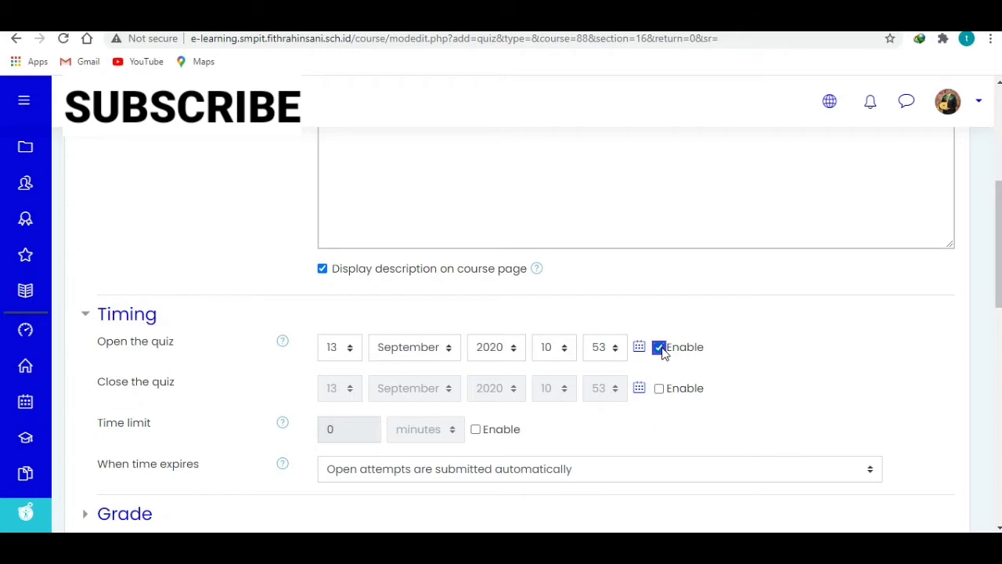
{"action": "left_click", "coordinate": [349, 349]}
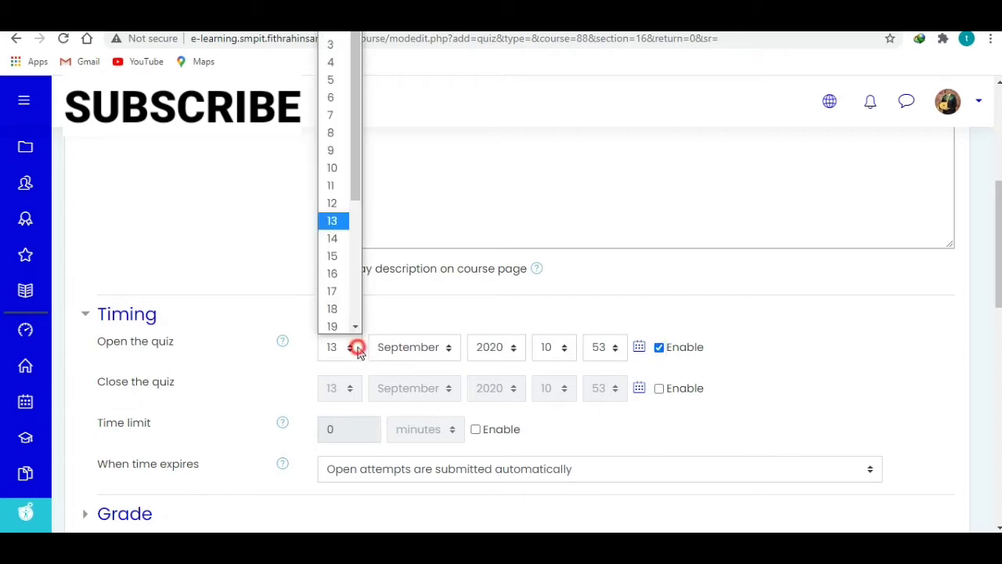
{"action": "left_click", "coordinate": [332, 239]}
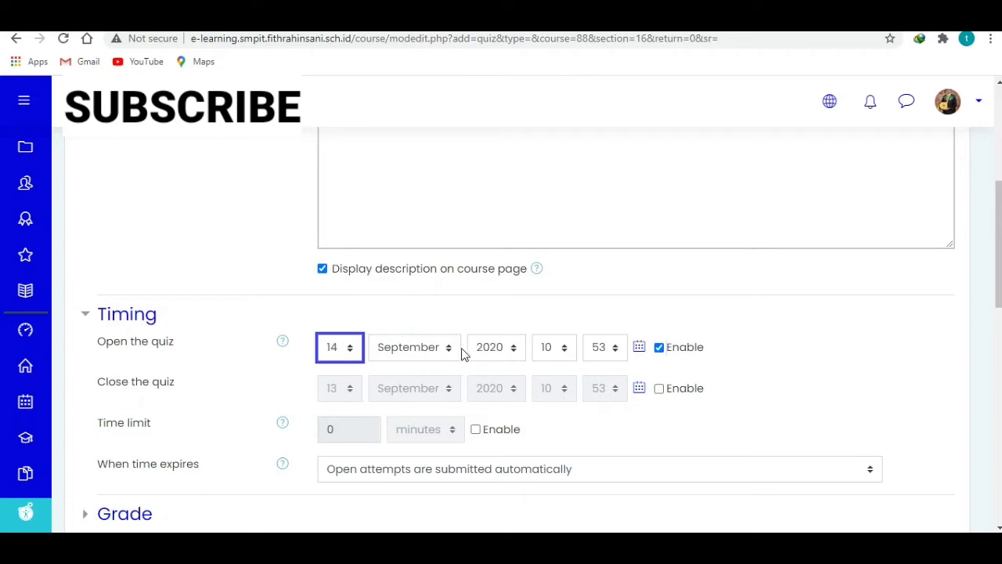
{"action": "left_click", "coordinate": [556, 352]}
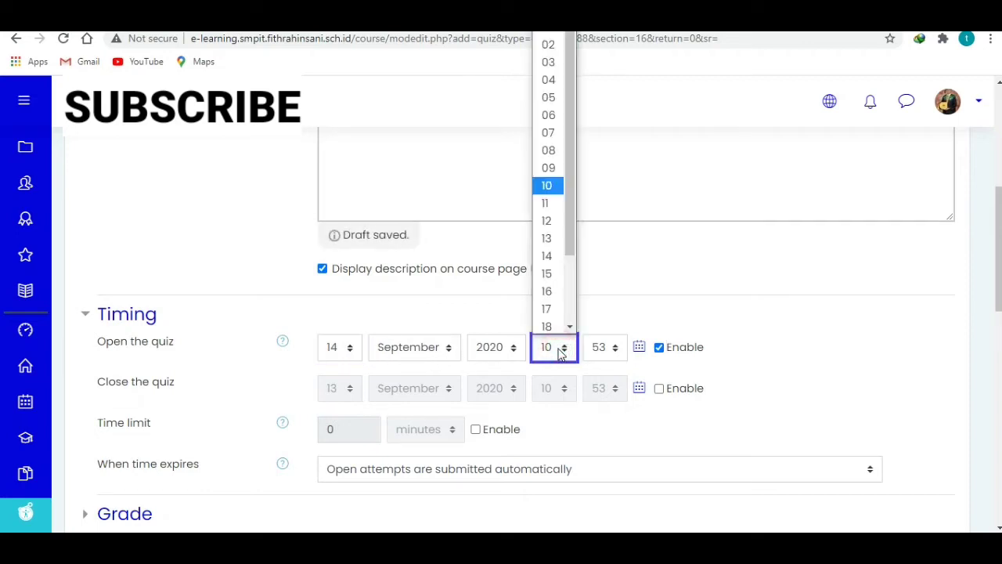
{"action": "left_click", "coordinate": [554, 131]}
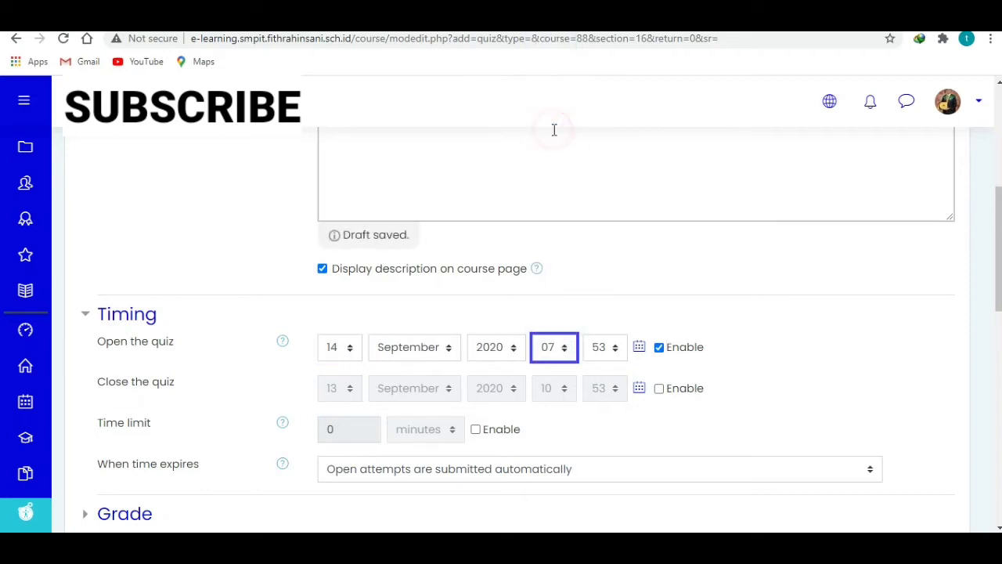
{"action": "left_click", "coordinate": [611, 351]}
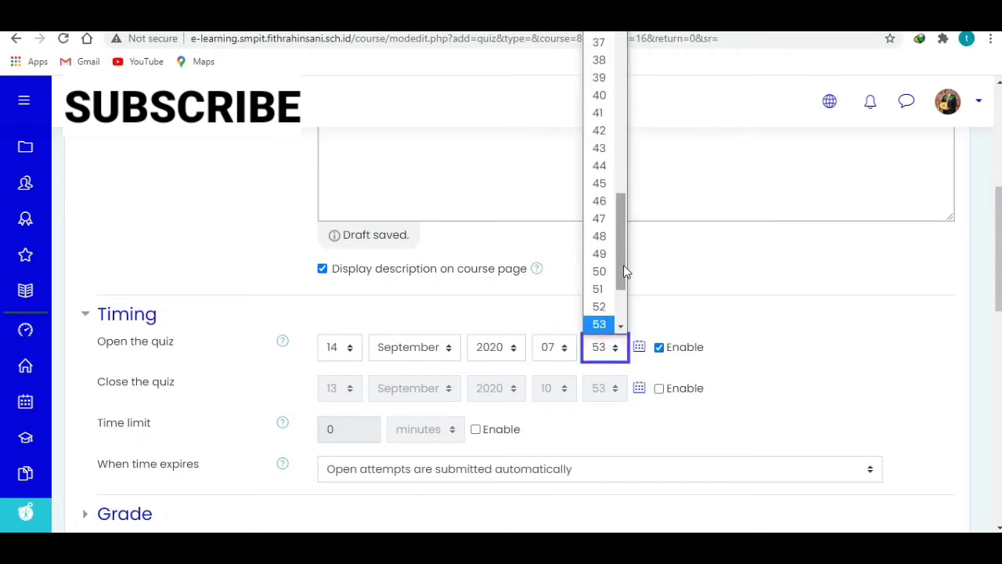
{"action": "left_click_drag", "start_coordinate": [624, 269], "coordinate": [612, 186]}
{"action": "left_click", "coordinate": [599, 198]}
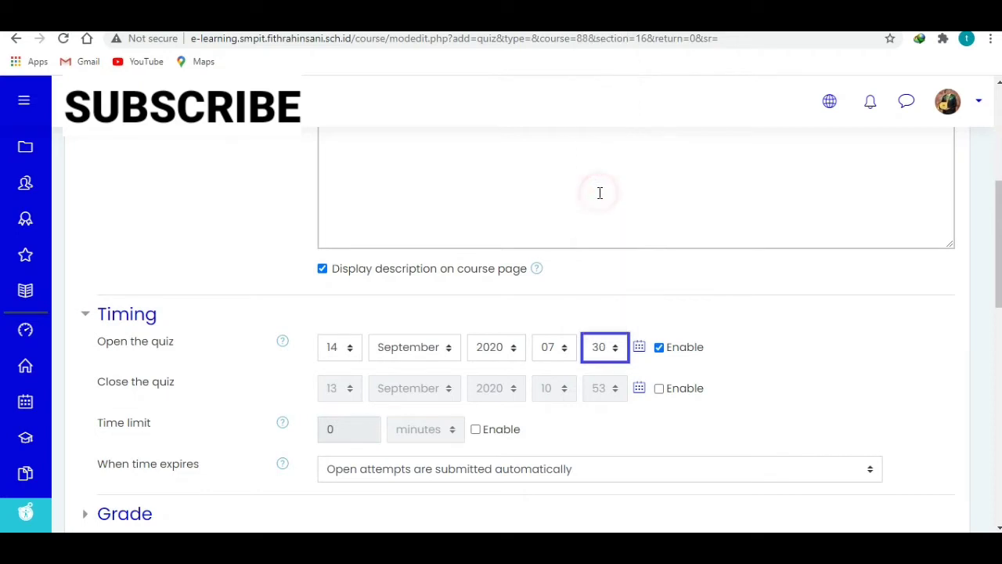
Enable the quiz closing time and set it to 14 September 2020, 15:00.
{"action": "scroll", "coordinate": [425, 377], "scroll_direction": "down", "scroll_amount": 1}
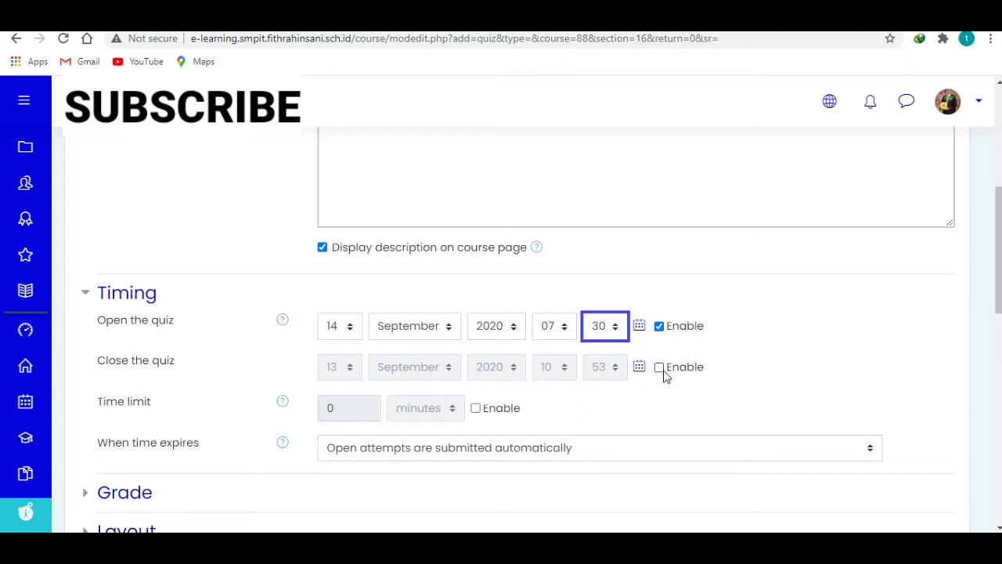
{"action": "scroll", "coordinate": [644, 384], "scroll_direction": "down", "scroll_amount": 1}
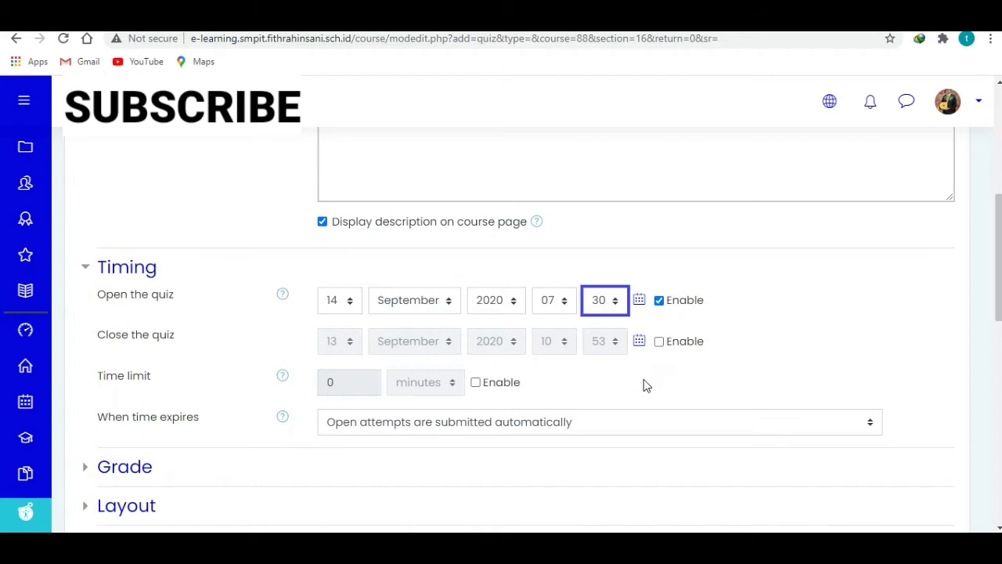
{"action": "left_click", "coordinate": [658, 341]}
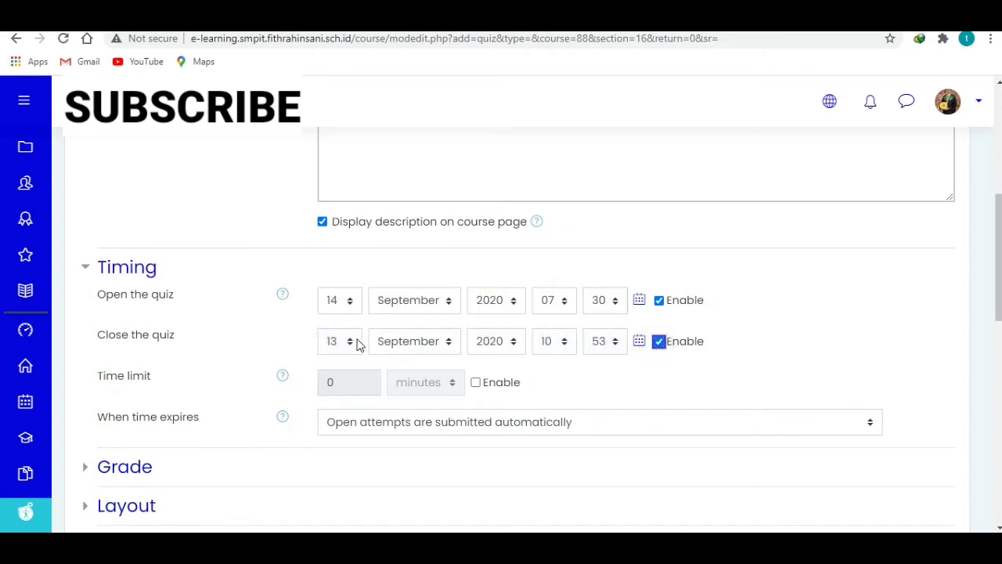
{"action": "left_click", "coordinate": [352, 343]}
{"action": "left_click", "coordinate": [335, 238]}
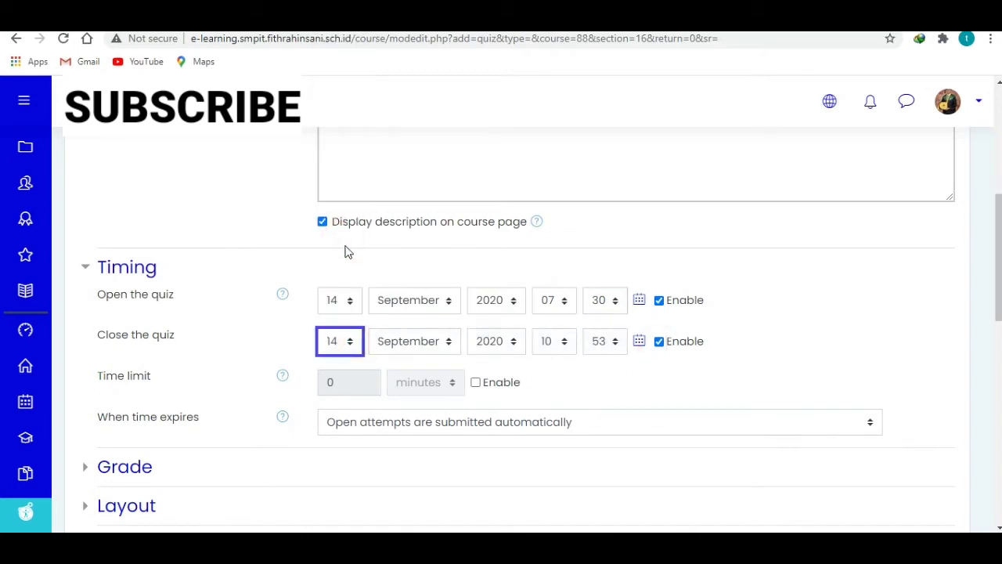
{"action": "left_click", "coordinate": [567, 342]}
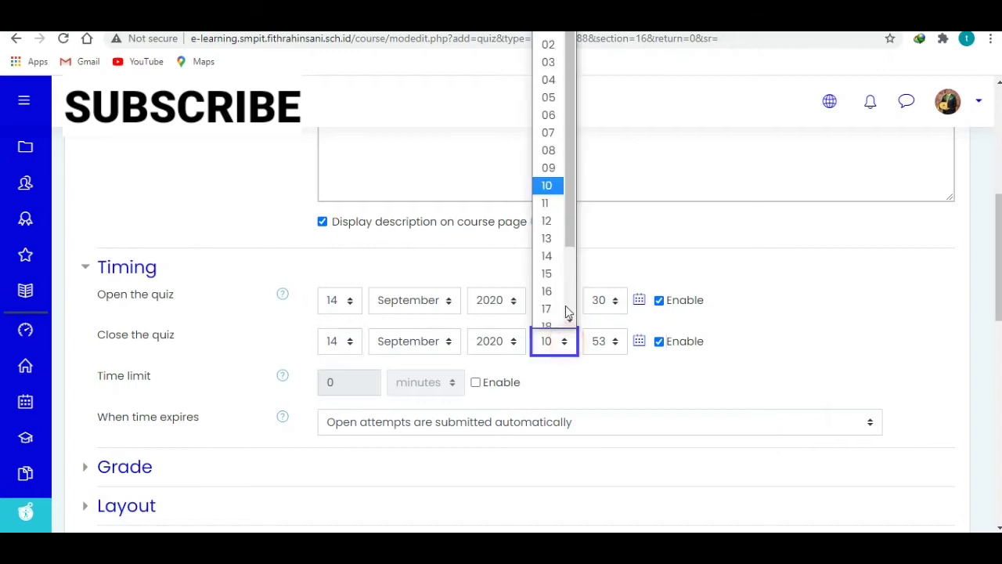
{"action": "left_click", "coordinate": [556, 274]}
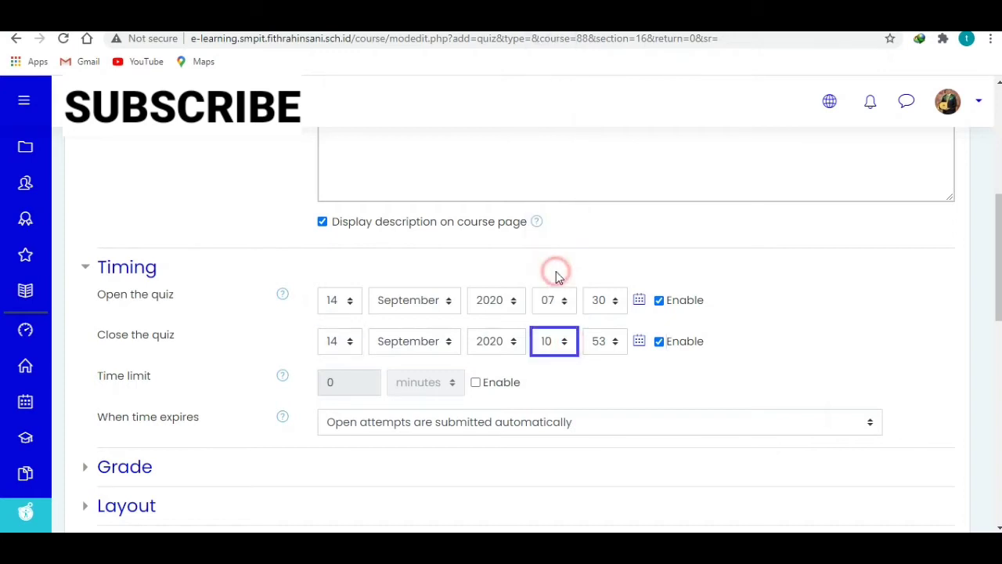
{"action": "left_click", "coordinate": [607, 342]}
{"action": "left_click_drag", "start_coordinate": [620, 200], "coordinate": [626, 25]}
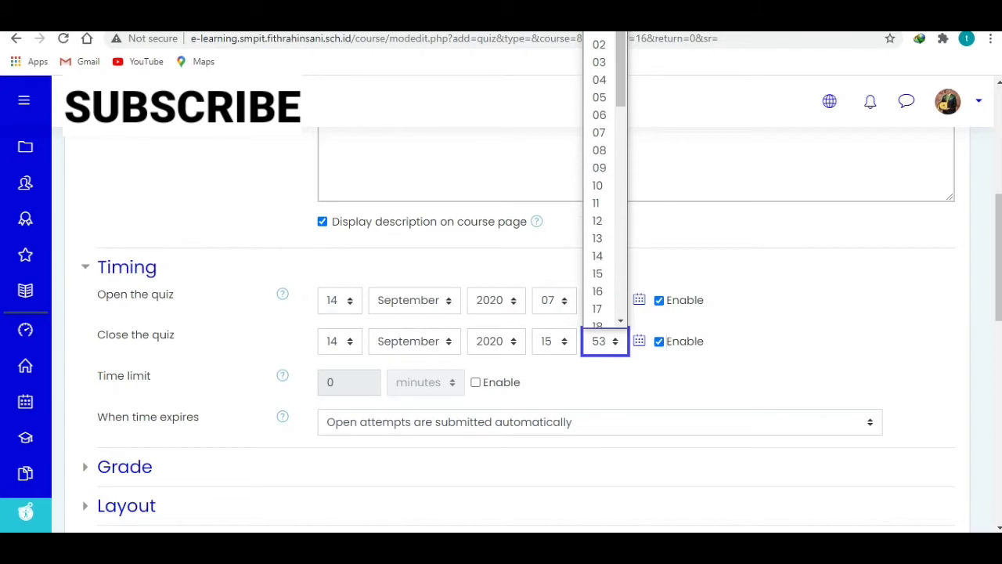
{"action": "left_click", "coordinate": [598, 45]}
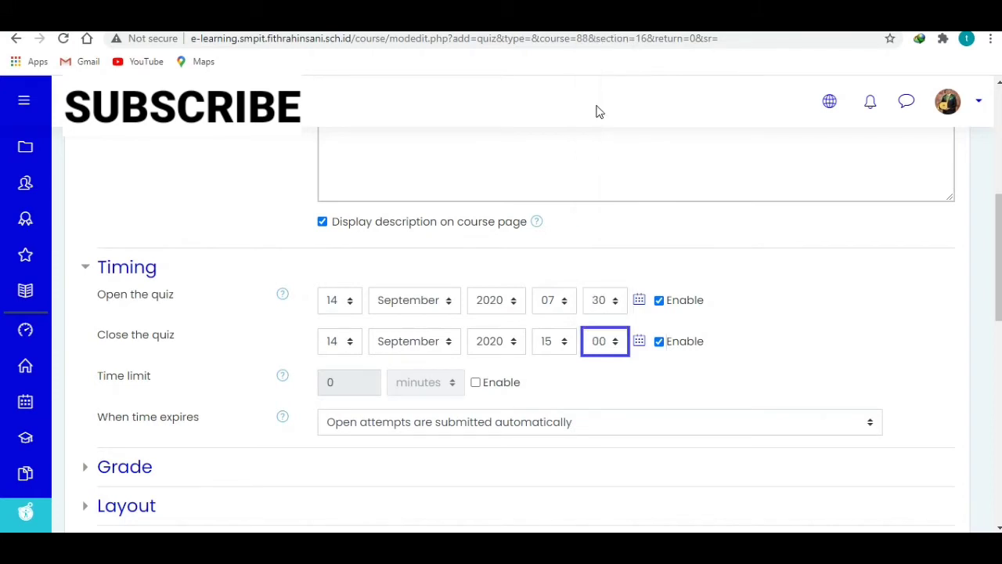
{"action": "left_click", "coordinate": [562, 374]}
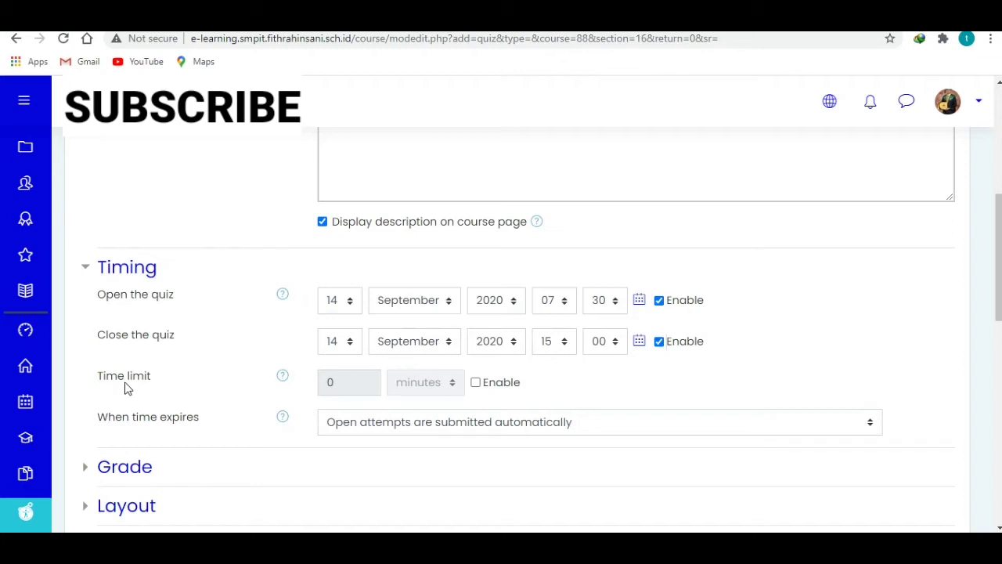
Enable the quiz time limit and set it to 60 minutes.
{"action": "left_click", "coordinate": [475, 382]}
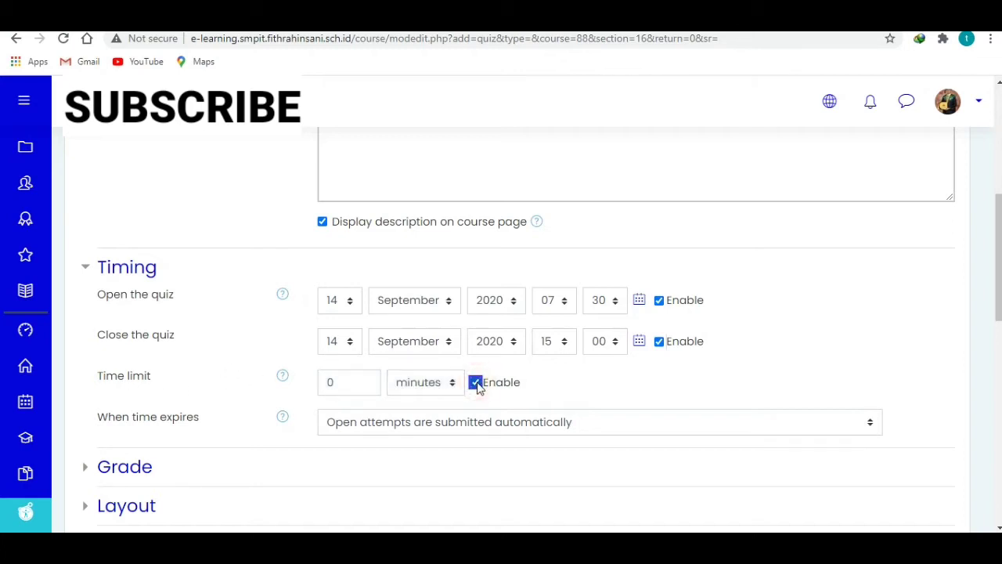
{"action": "left_click", "coordinate": [329, 381]}
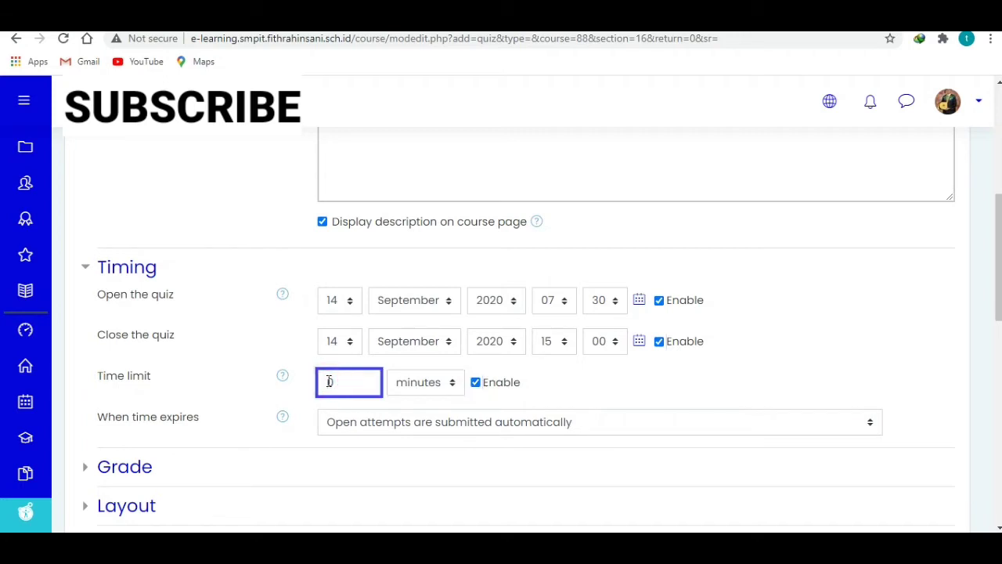
{"action": "type", "text": "6"}
{"action": "left_click", "coordinate": [555, 399]}
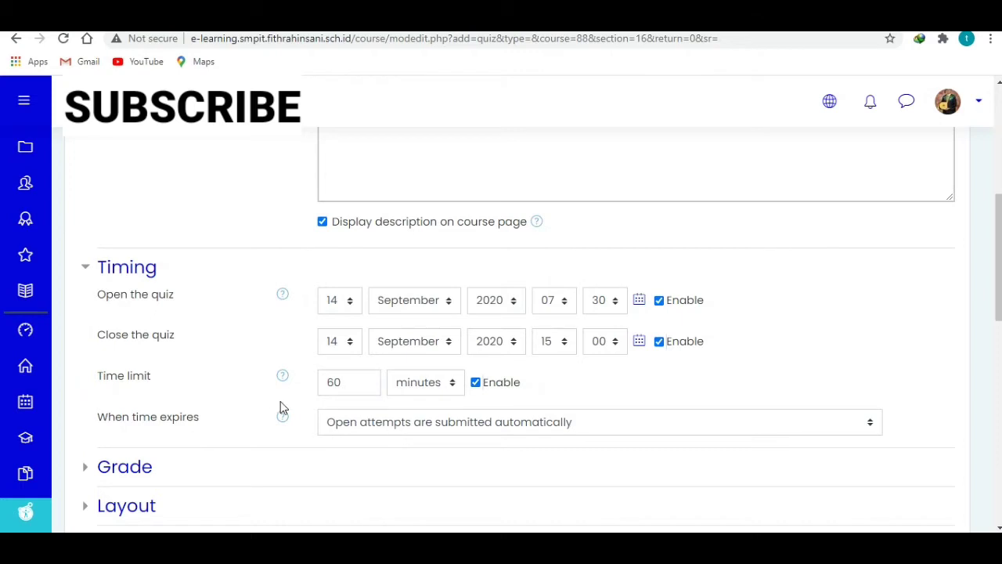
Limit the allowed attempts to 1 in the quiz's grade settings.
{"action": "scroll", "coordinate": [280, 405], "scroll_direction": "down", "scroll_amount": 1}
{"action": "left_click", "coordinate": [116, 377]}
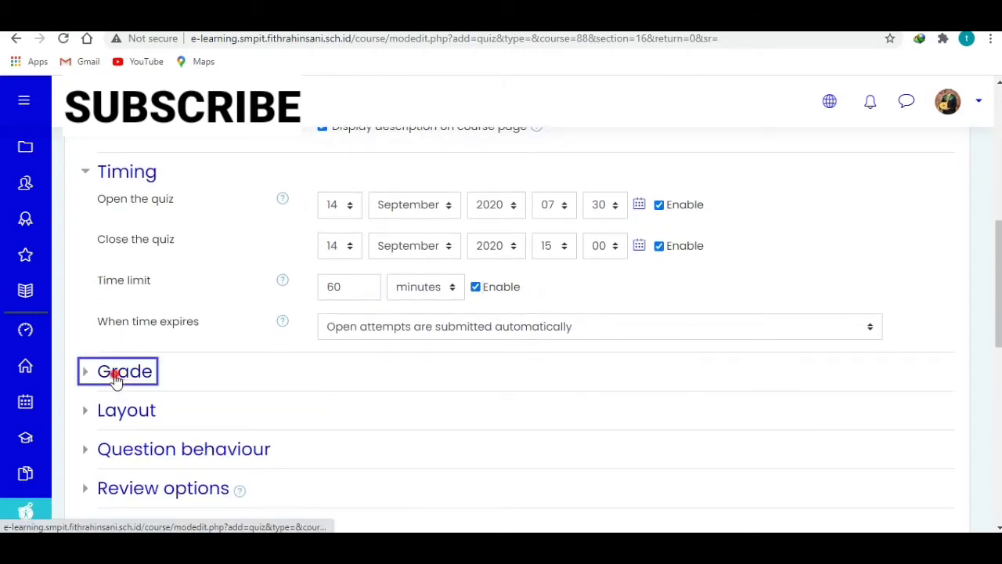
{"action": "scroll", "coordinate": [298, 405], "scroll_direction": "down", "scroll_amount": 1}
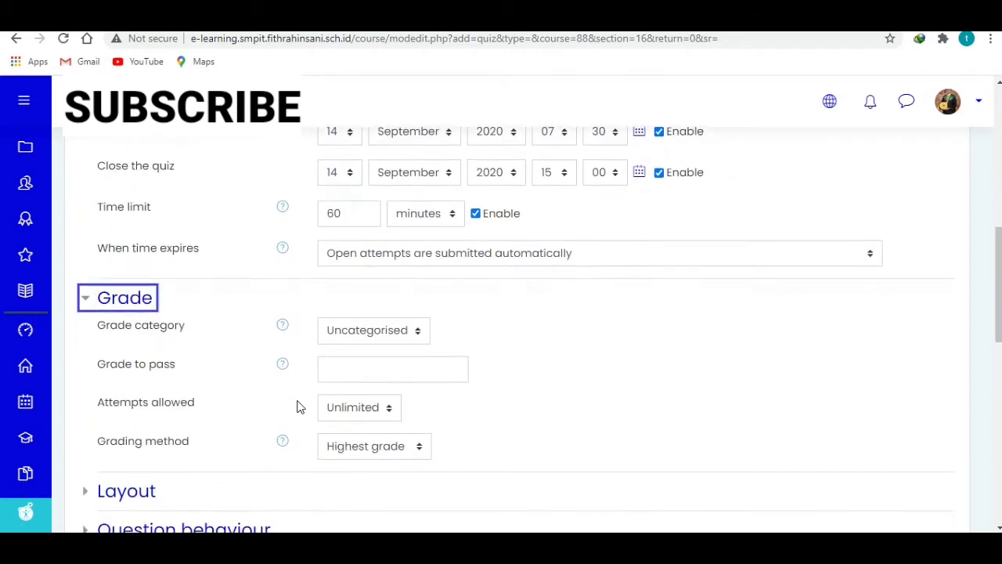
{"action": "left_click", "coordinate": [374, 413]}
{"action": "left_click", "coordinate": [341, 227]}
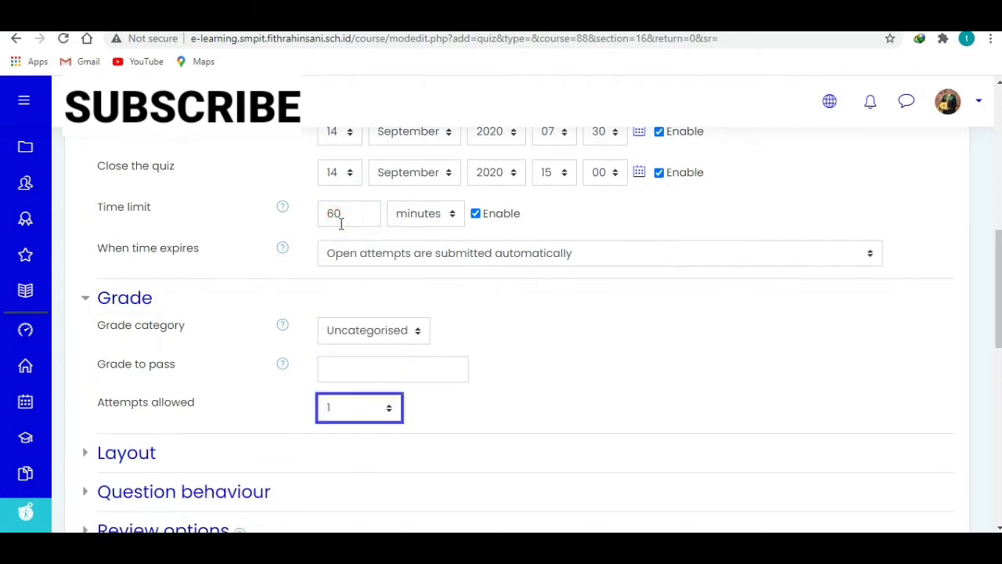
{"action": "left_click", "coordinate": [431, 410]}
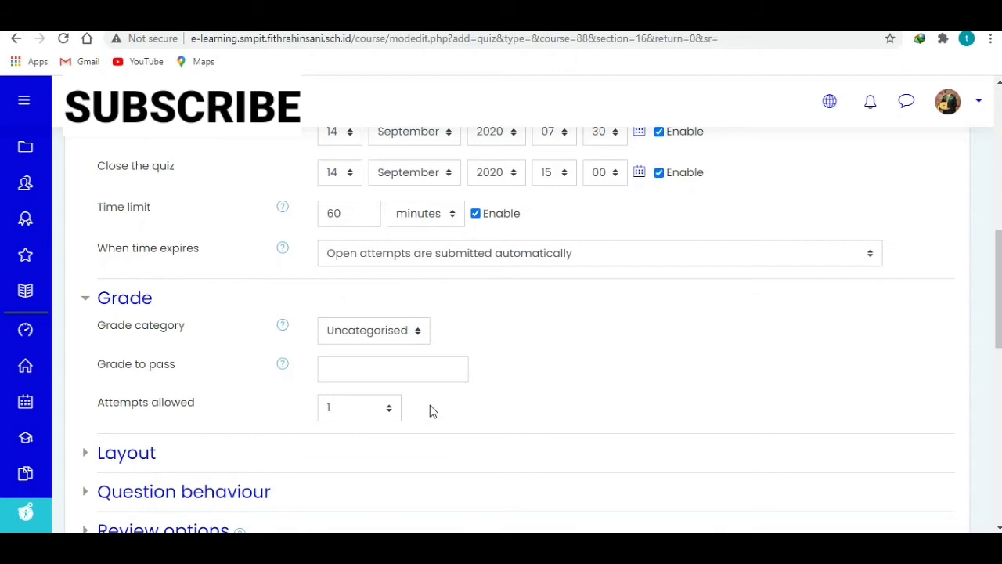
Save the quiz settings and display the quiz page.
{"action": "scroll", "coordinate": [430, 410], "scroll_direction": "down", "scroll_amount": 3}
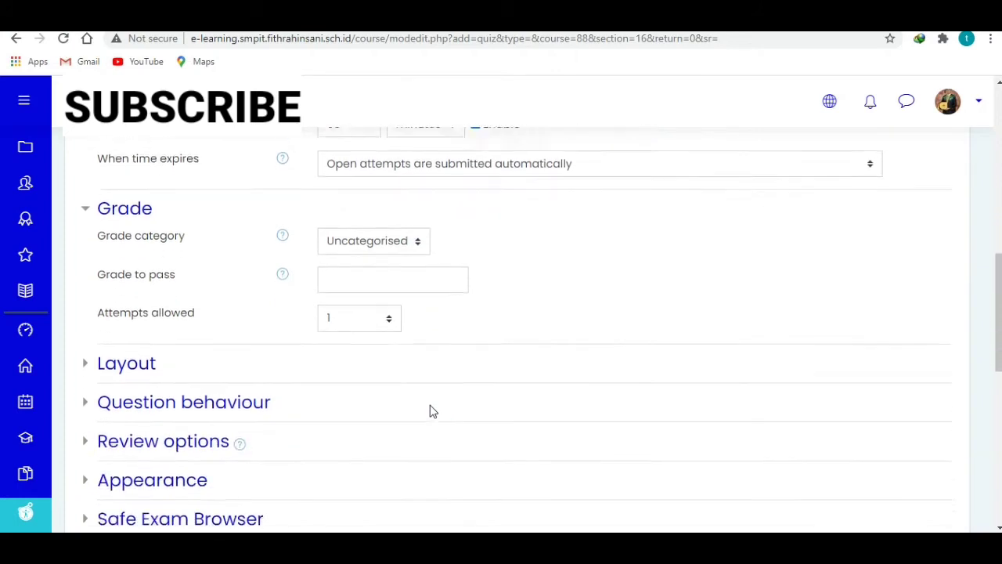
{"action": "scroll", "coordinate": [430, 410], "scroll_direction": "down", "scroll_amount": 3}
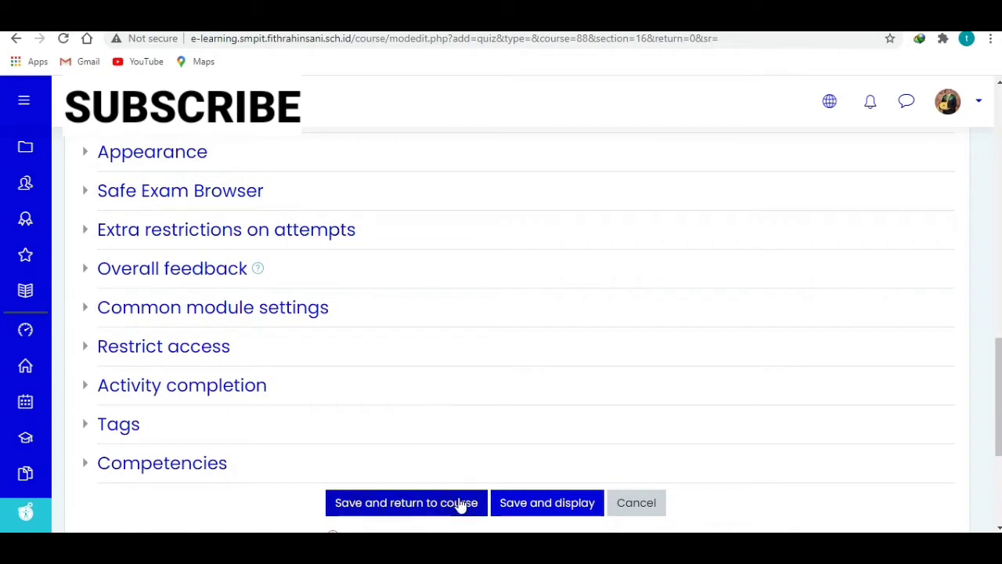
{"action": "left_click", "coordinate": [547, 516]}
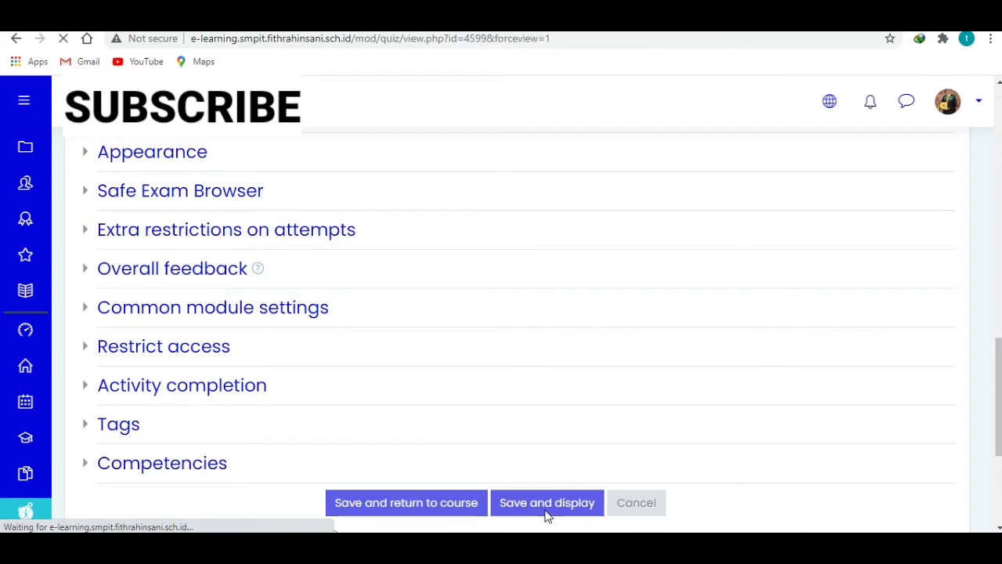
{"action": "scroll", "coordinate": [545, 512], "scroll_direction": "down", "scroll_amount": 1}
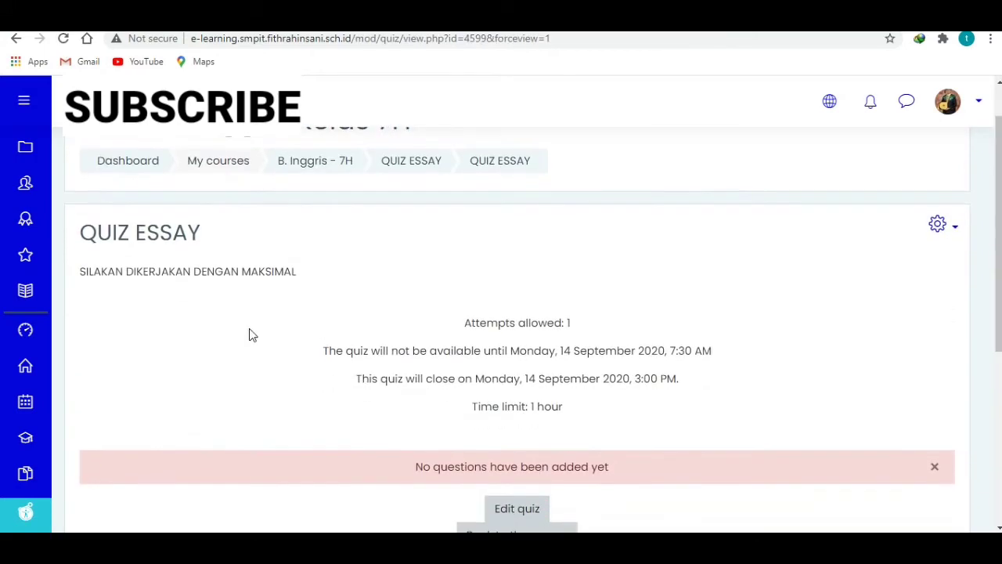
{"action": "scroll", "coordinate": [431, 331], "scroll_direction": "down", "scroll_amount": 1}
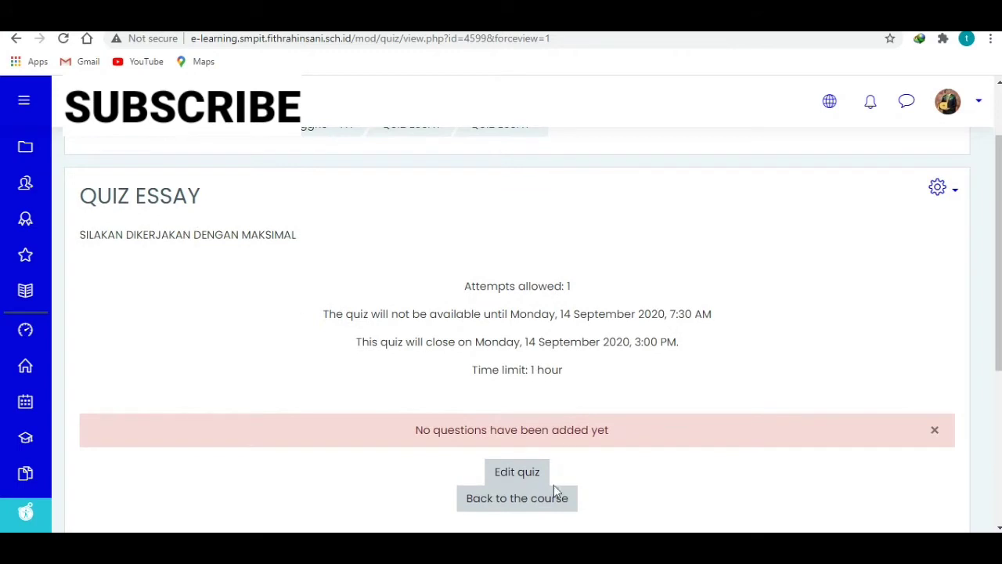
Open the quiz for editing its questions and save a maximum grade of 100.00.
{"action": "left_click", "coordinate": [513, 474]}
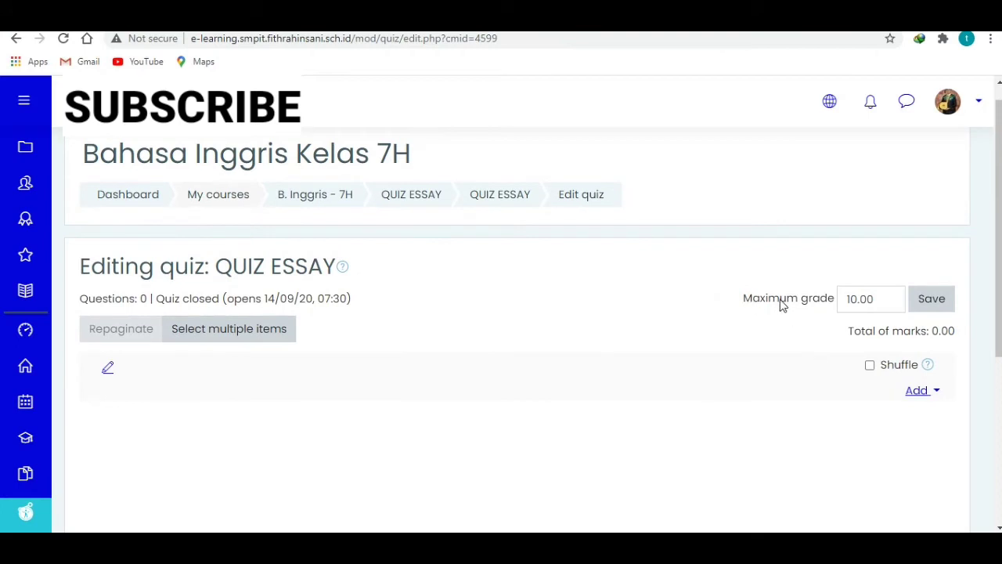
{"action": "left_click", "coordinate": [855, 304]}
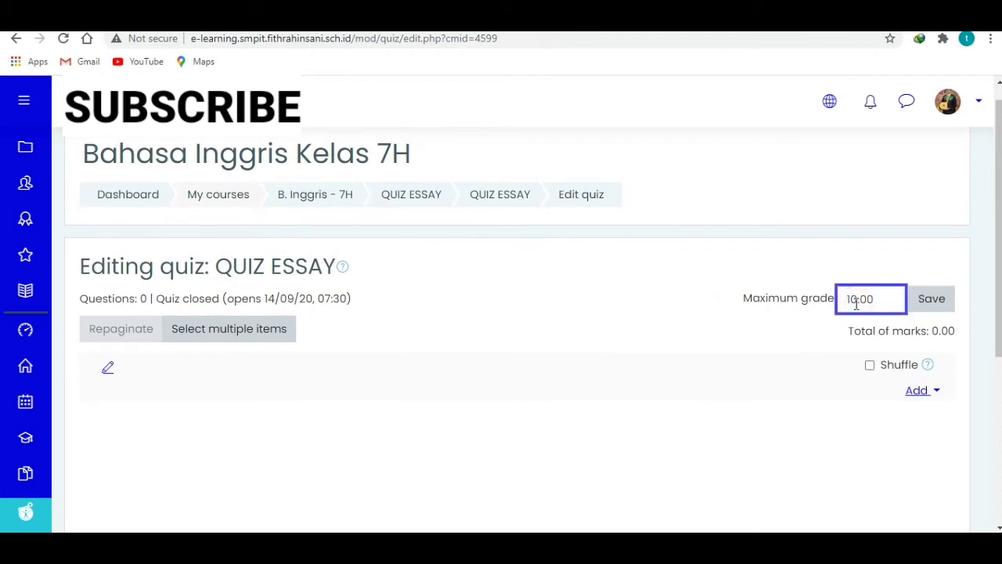
{"action": "type", "text": "0"}
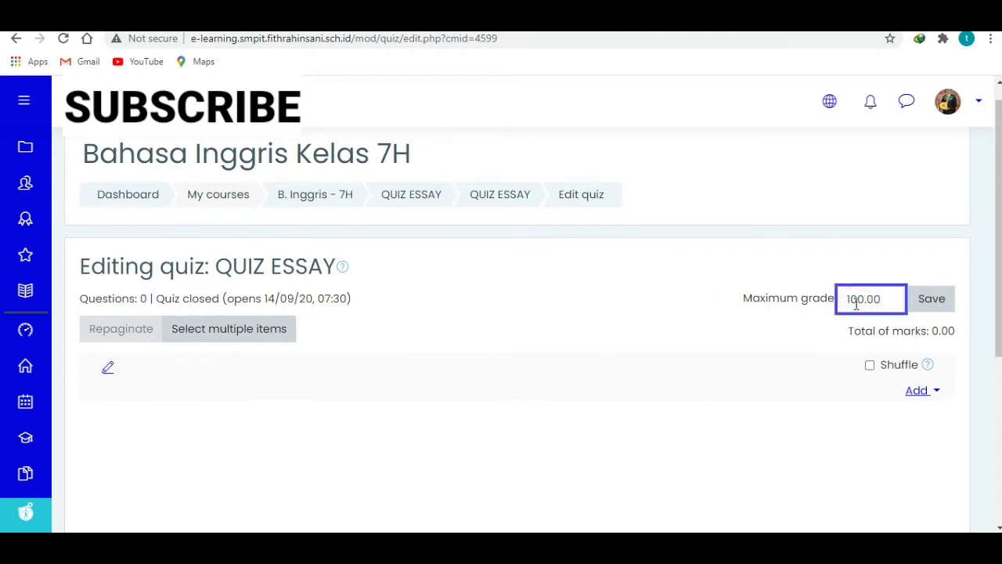
{"action": "left_click", "coordinate": [930, 307]}
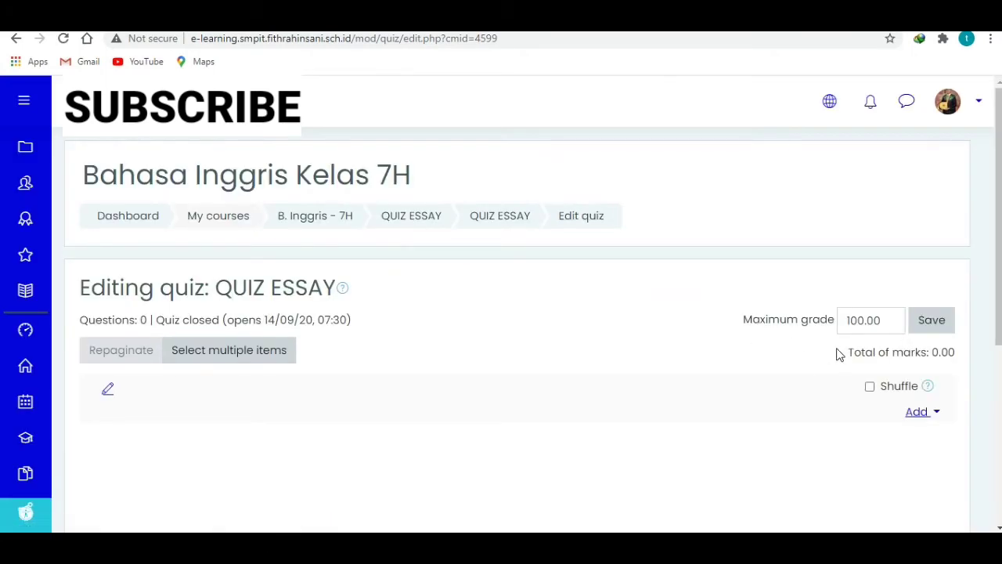
Add a new question of type Essay to the quiz, checking the type's description on grading.
{"action": "left_click", "coordinate": [924, 418]}
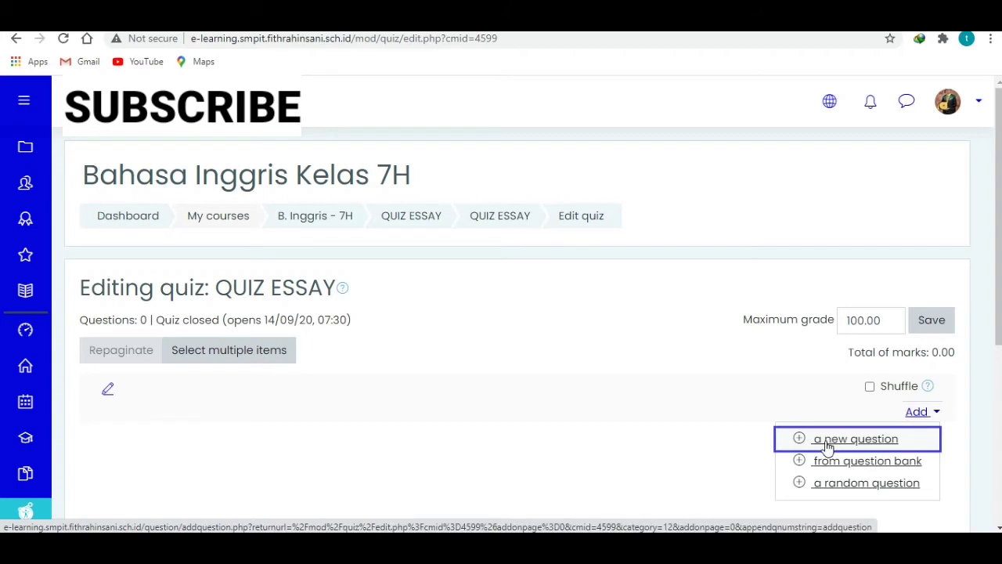
{"action": "left_click", "coordinate": [826, 443]}
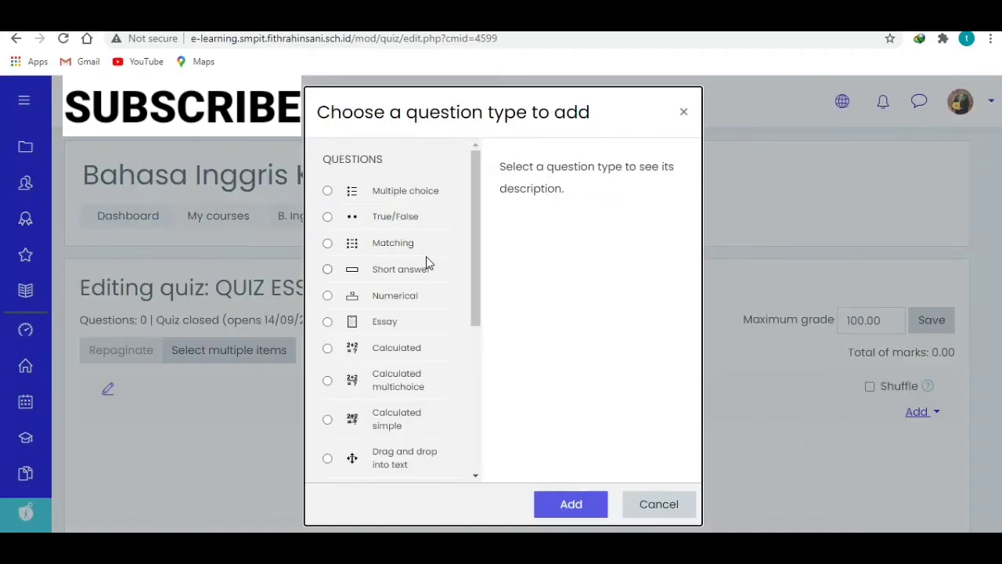
{"action": "left_click_drag", "start_coordinate": [472, 189], "coordinate": [474, 191]}
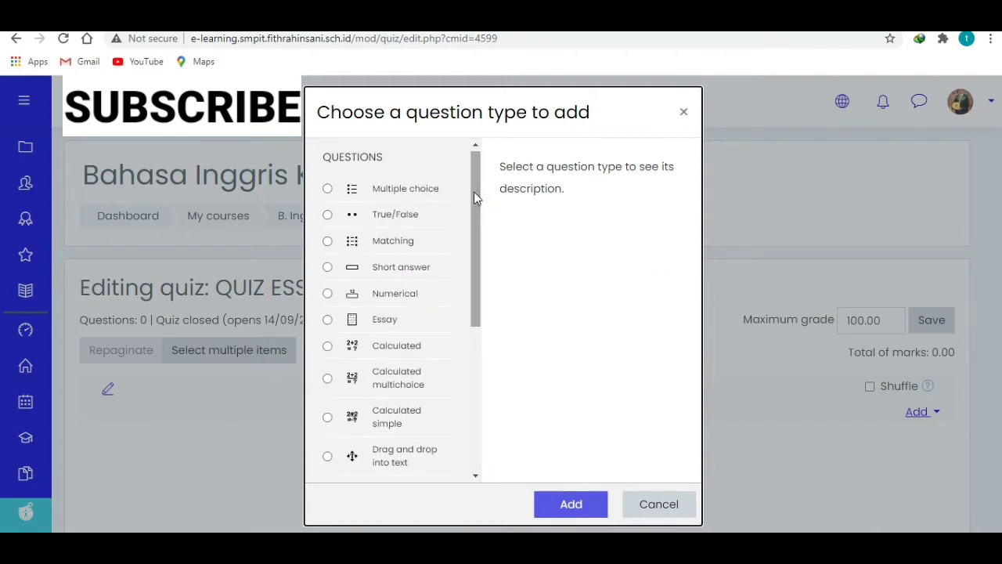
{"action": "left_click", "coordinate": [327, 322]}
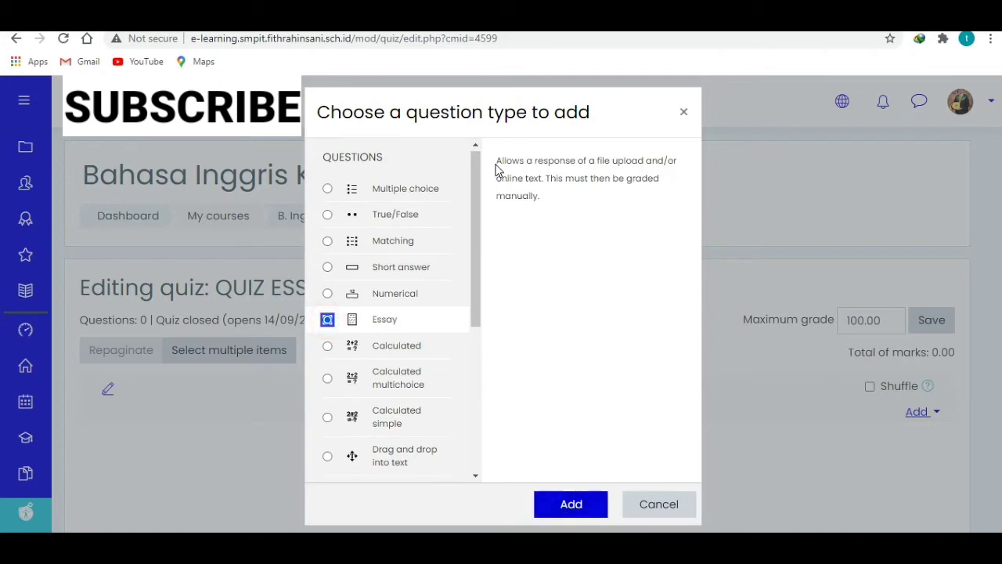
{"action": "left_click_drag", "start_coordinate": [495, 167], "coordinate": [551, 194]}
{"action": "left_click", "coordinate": [542, 193]}
{"action": "left_click", "coordinate": [543, 200]}
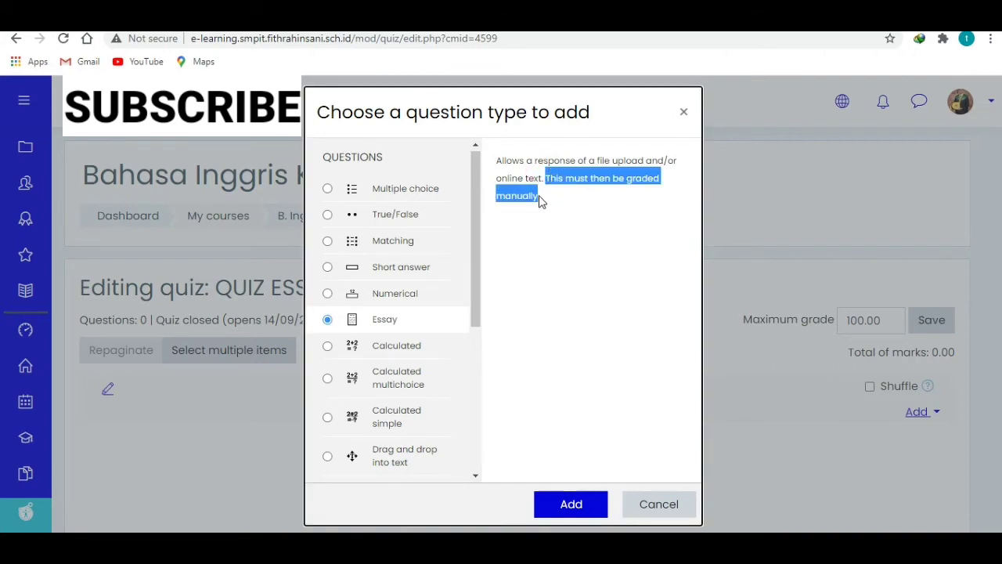
{"action": "key", "text": "ctrl+c"}
{"action": "left_click", "coordinate": [540, 201]}
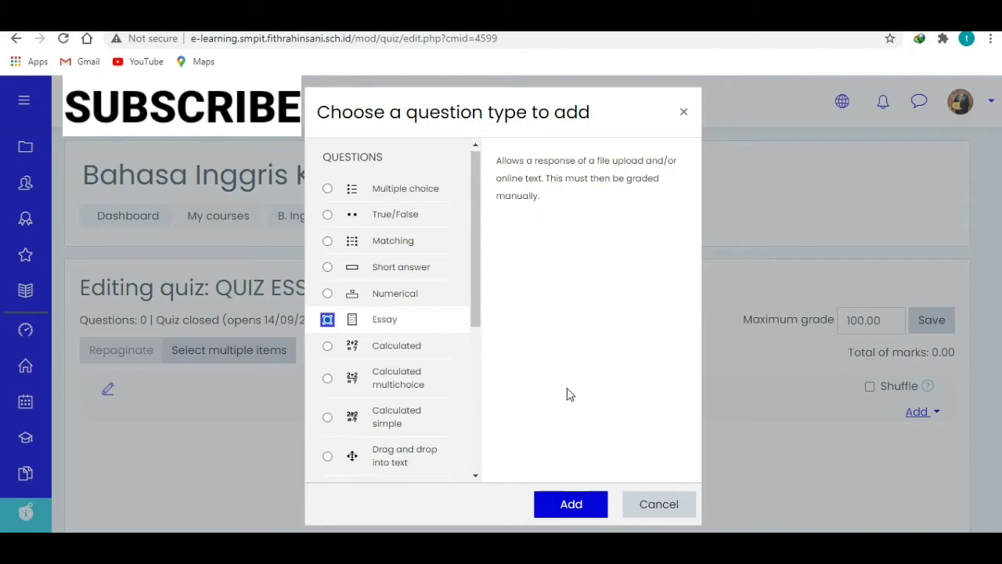
{"action": "left_click", "coordinate": [576, 513]}
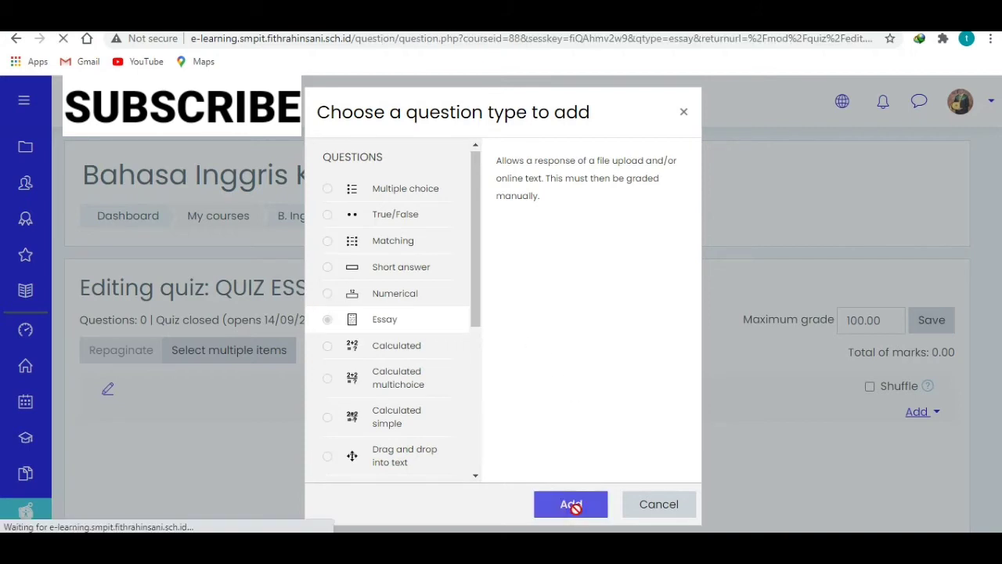
Name the new essay question "No. 1".
{"action": "scroll", "coordinate": [524, 385], "scroll_direction": "down", "scroll_amount": 1}
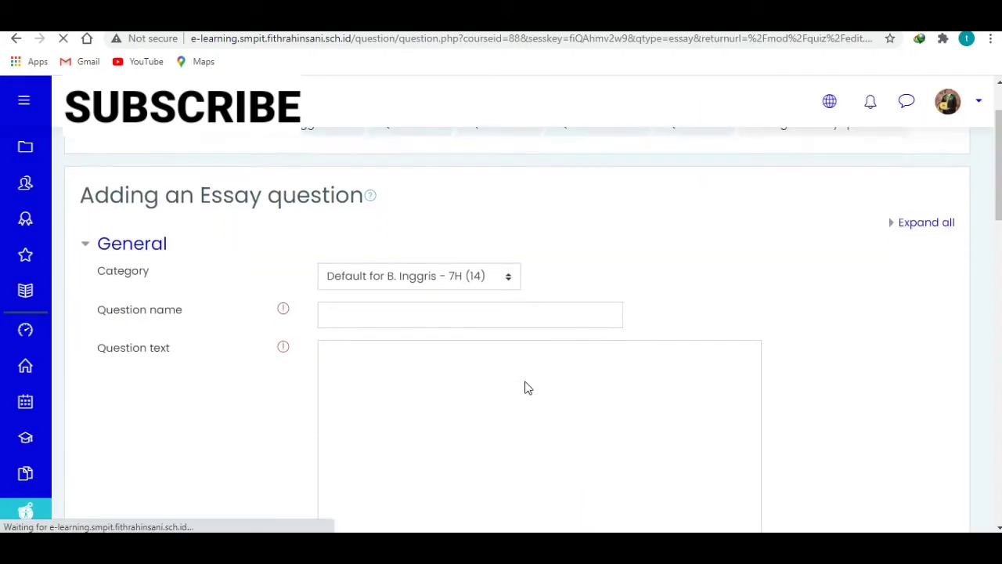
{"action": "left_click", "coordinate": [367, 288]}
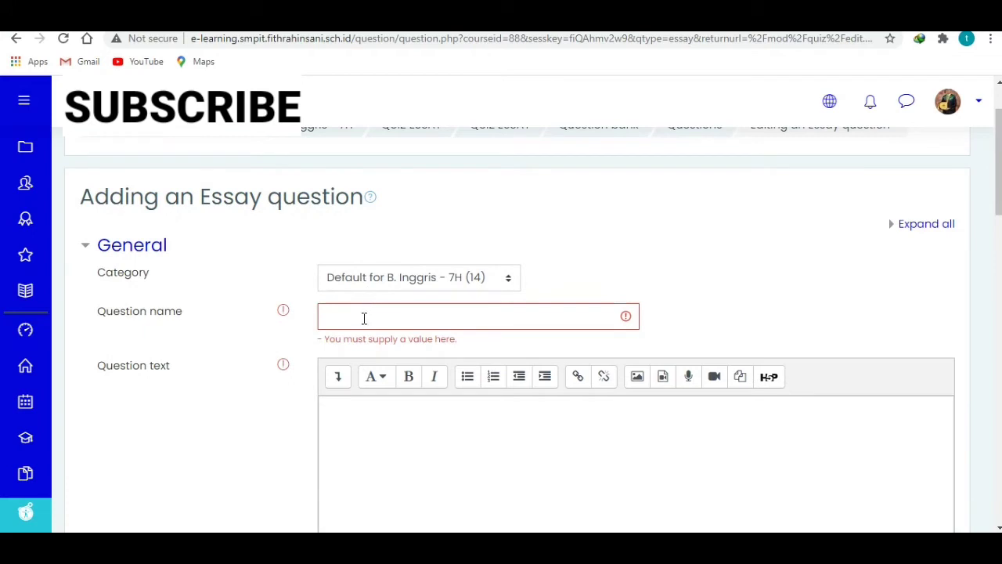
{"action": "left_click", "coordinate": [364, 318]}
{"action": "type", "text": "nUM"}
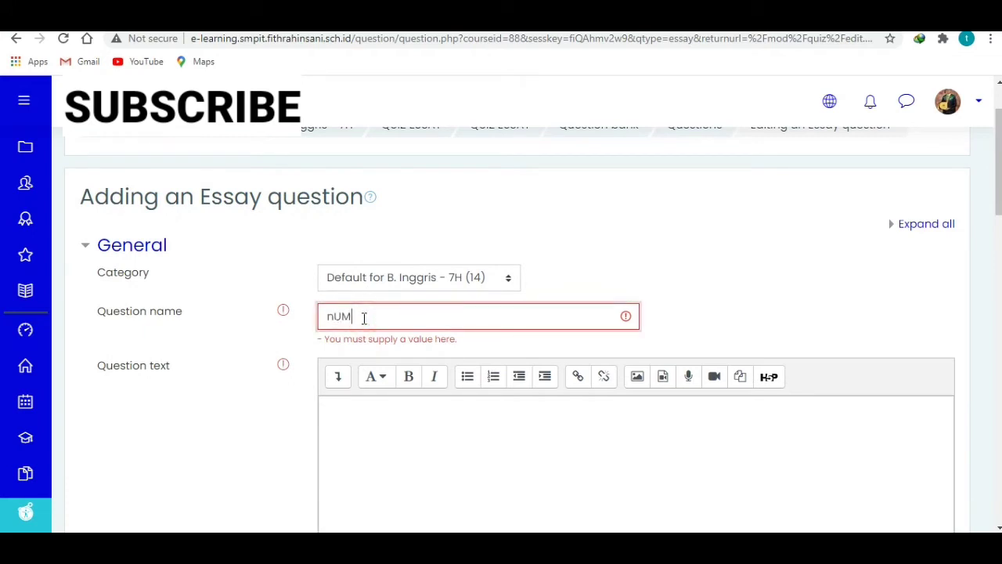
{"action": "type", "text": "BER"}
{"action": "key", "text": "BackSpace"}
{"action": "key", "text": "BackSpace"}
{"action": "key", "text": "BackSpace"}
{"action": "key", "text": "BackSpace"}
{"action": "key", "text": "BackSpace"}
{"action": "key", "text": "BackSpace"}
{"action": "type", "text": "no."}
{"action": "key", "text": "BackSpace"}
{"action": "key", "text": "BackSpace"}
{"action": "type", "text": "No. 1"}
{"action": "right_click", "coordinate": [711, 307]}
{"action": "left_click", "coordinate": [624, 311]}
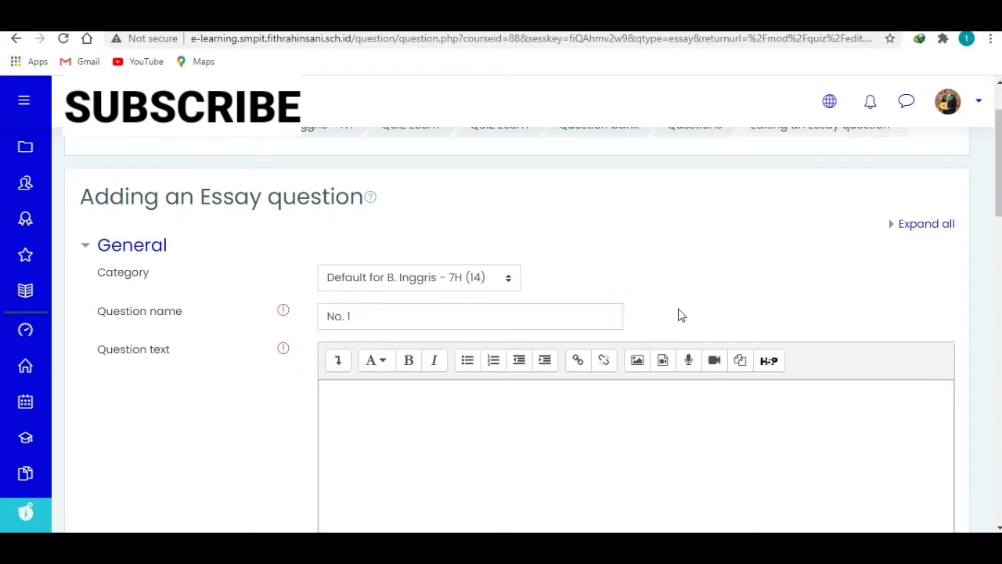
Enter the question text "Warna biru dalam bahasa inggris adalah . . ." for question No. 1.
{"action": "scroll", "coordinate": [678, 308], "scroll_direction": "down", "scroll_amount": 1}
{"action": "left_click", "coordinate": [400, 338]}
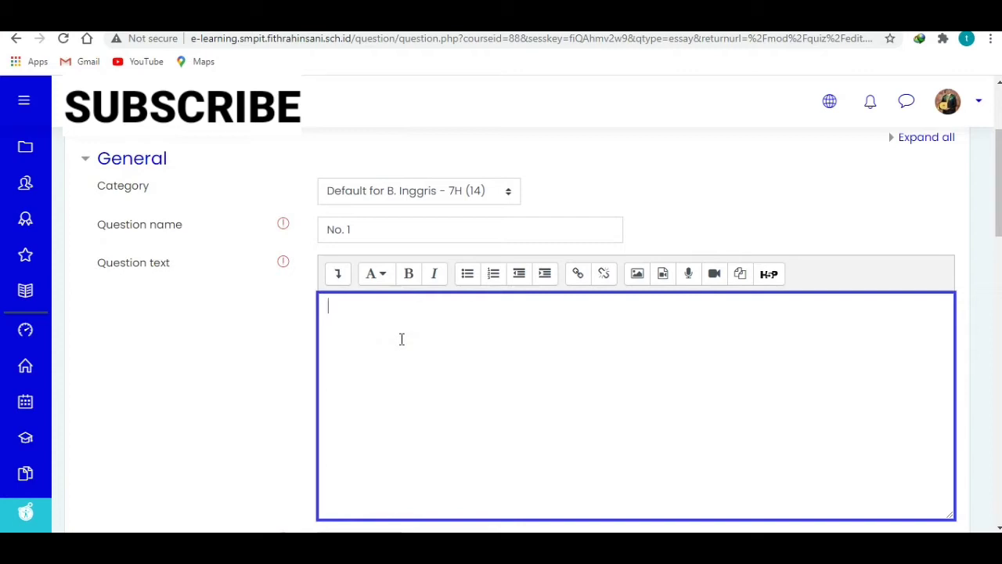
{"action": "type", "text": "Warna biru"}
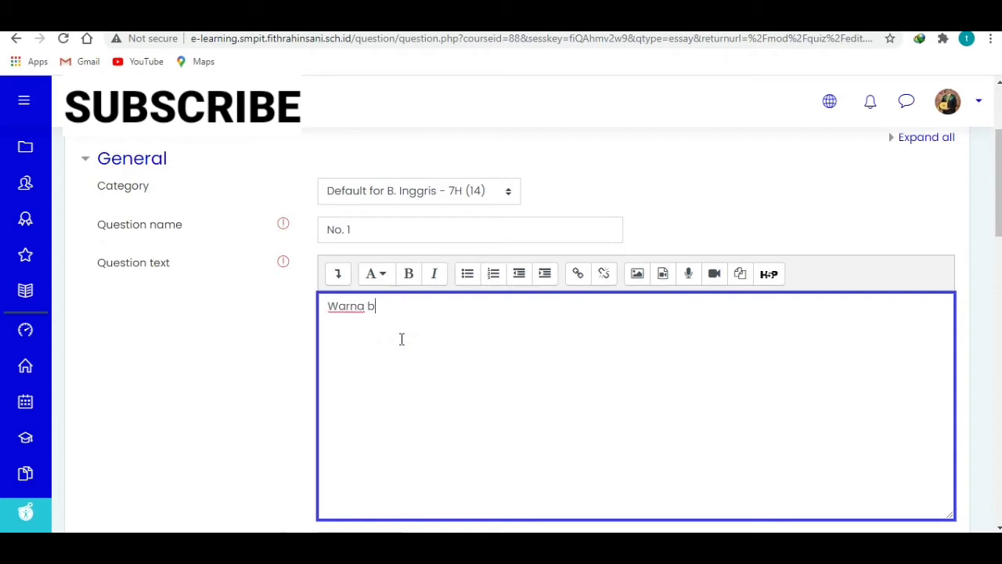
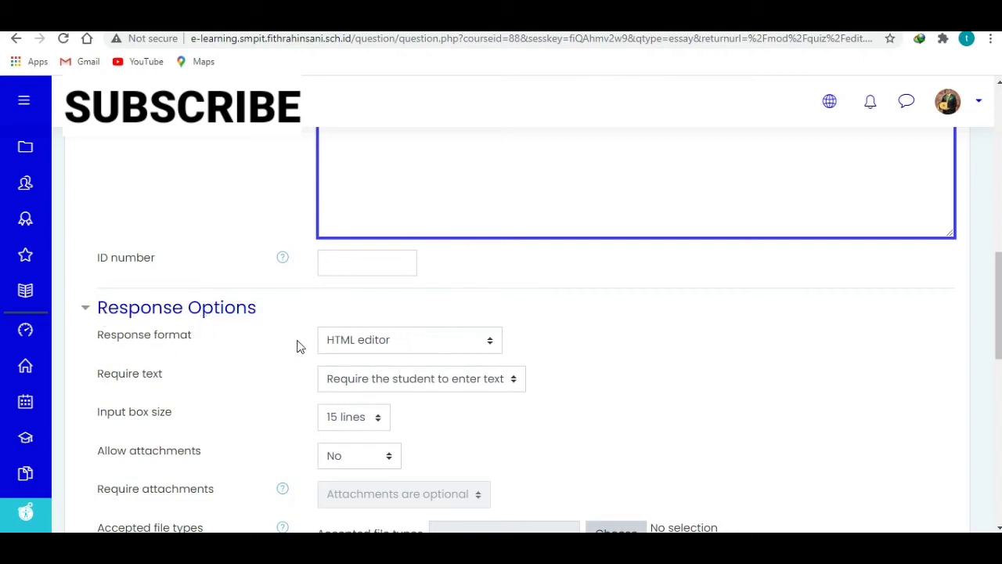
Set the question's response format to Plain text and its input box size to 5 lines.
{"action": "left_click", "coordinate": [426, 342]}
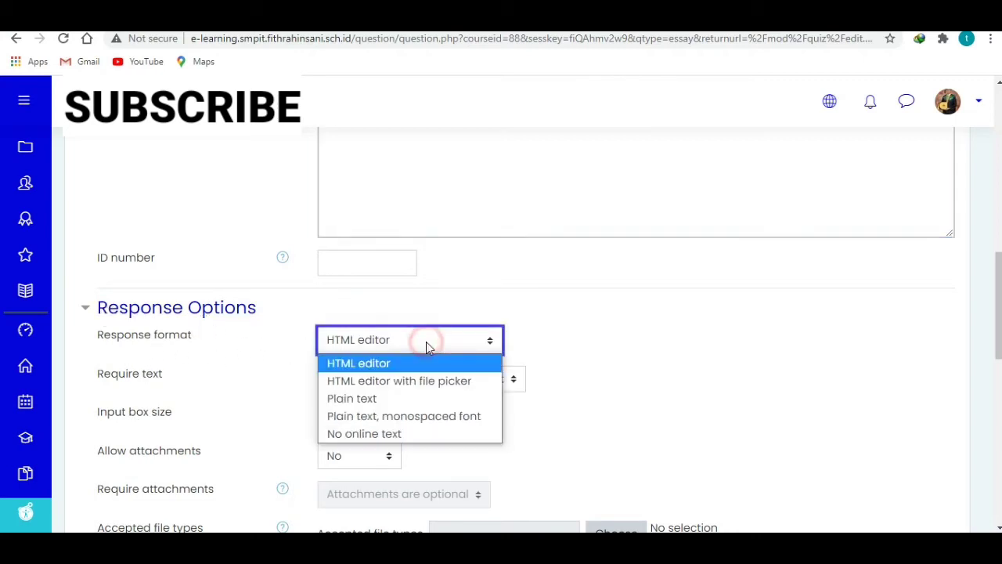
{"action": "left_click", "coordinate": [384, 403]}
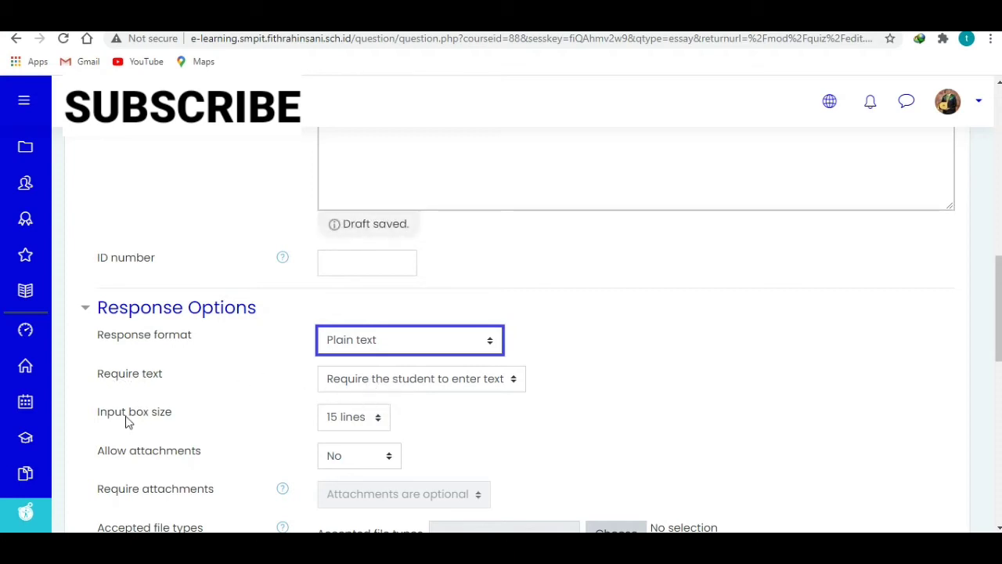
{"action": "left_click", "coordinate": [373, 424]}
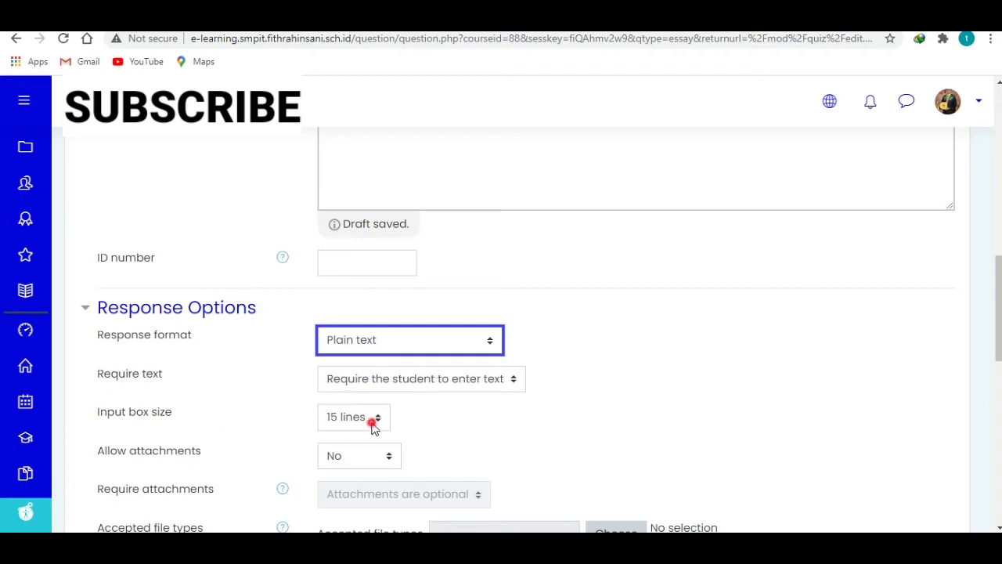
{"action": "left_click", "coordinate": [362, 271]}
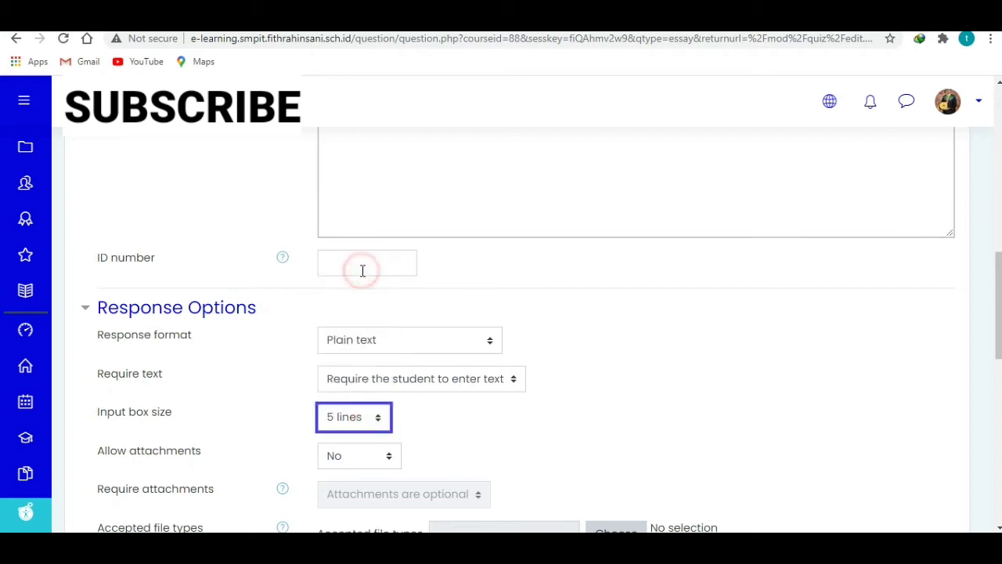
Check the answer "Blue" in the general feedback, and save the question's changes while continuing to edit it.
{"action": "scroll", "coordinate": [465, 264], "scroll_direction": "up", "scroll_amount": 2}
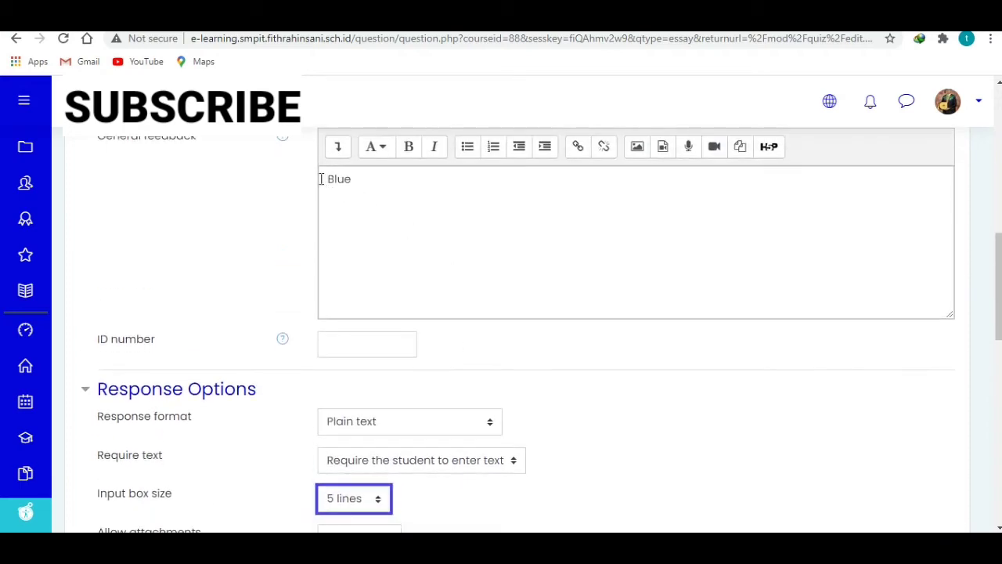
{"action": "left_click_drag", "start_coordinate": [322, 179], "coordinate": [347, 179]}
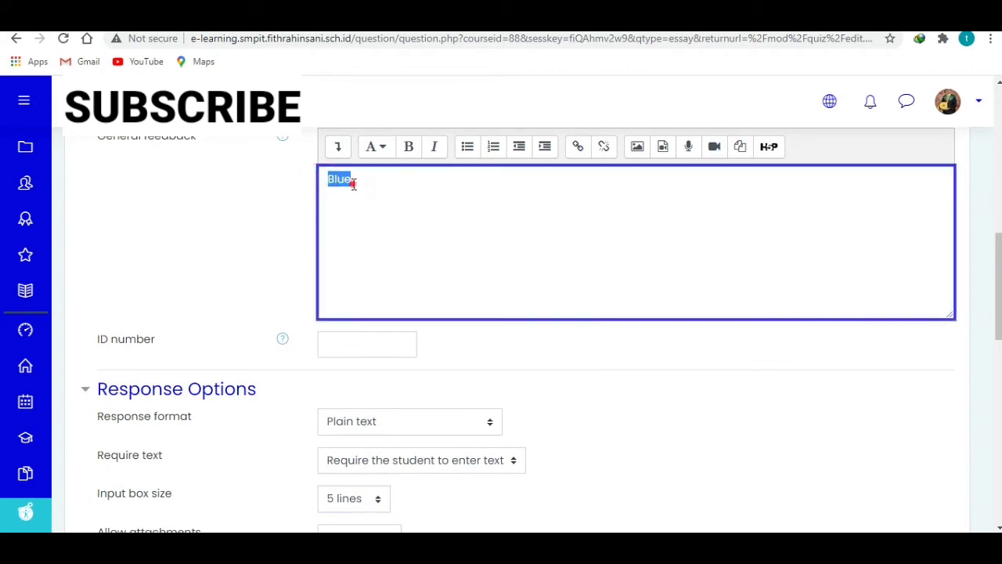
{"action": "left_click", "coordinate": [352, 185]}
{"action": "scroll", "coordinate": [362, 356], "scroll_direction": "down", "scroll_amount": 1}
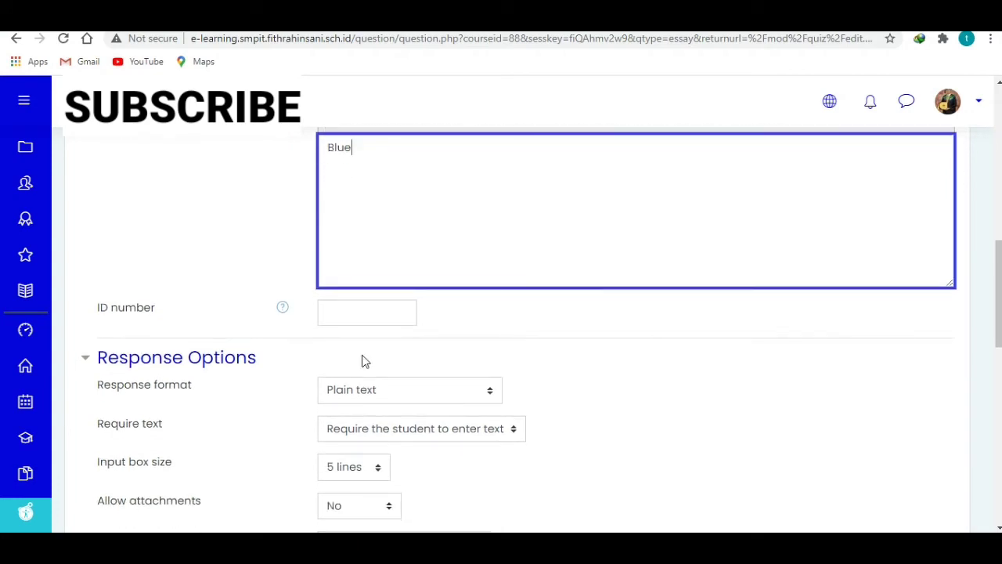
{"action": "scroll", "coordinate": [362, 360], "scroll_direction": "down", "scroll_amount": 2}
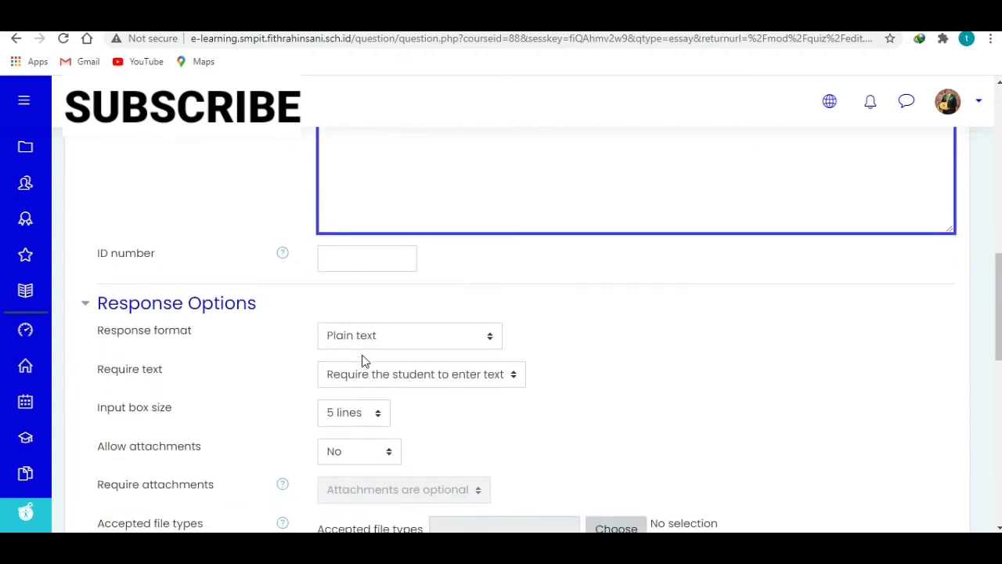
{"action": "scroll", "coordinate": [470, 313], "scroll_direction": "down", "scroll_amount": 2}
{"action": "scroll", "coordinate": [569, 242], "scroll_direction": "down", "scroll_amount": 4}
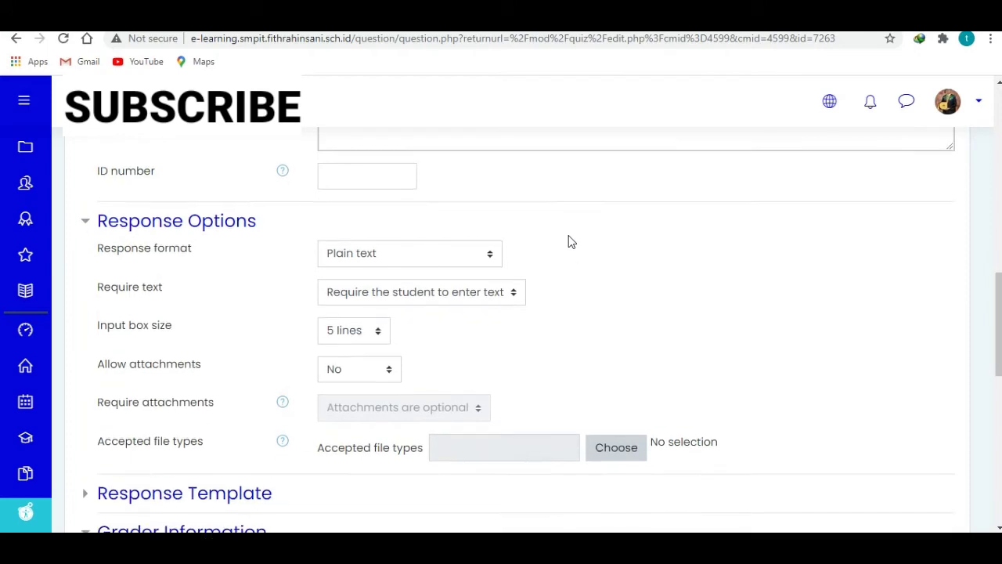
Copy the answer "Blue" from the general feedback into the information for graders.
{"action": "scroll", "coordinate": [568, 242], "scroll_direction": "down", "scroll_amount": 3}
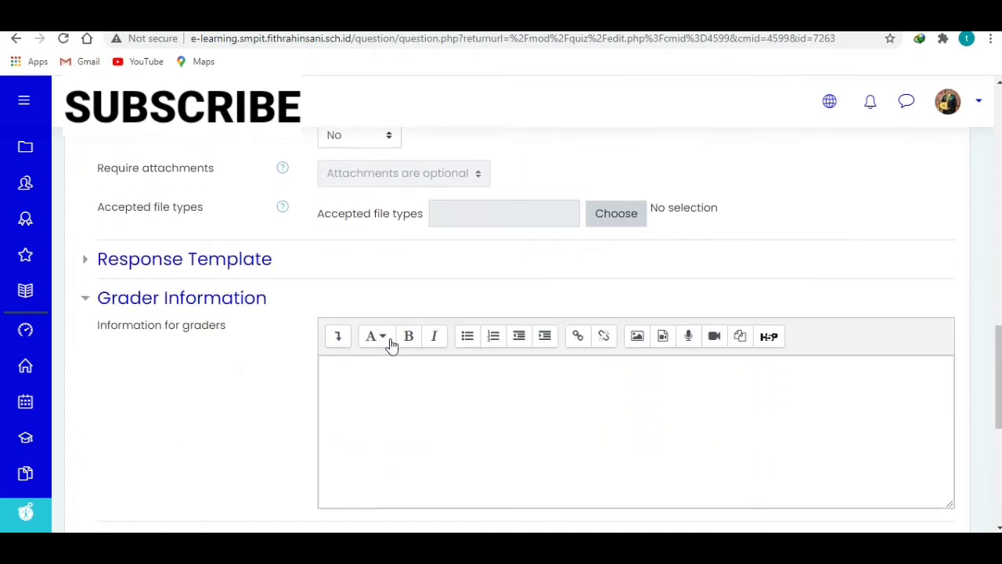
{"action": "left_click", "coordinate": [360, 374]}
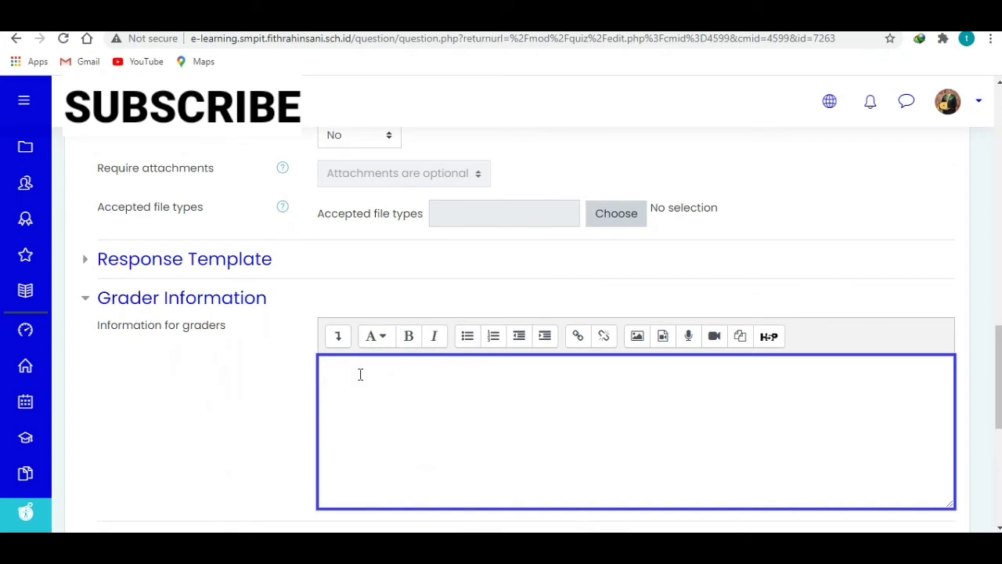
{"action": "scroll", "coordinate": [360, 374], "scroll_direction": "up", "scroll_amount": 6}
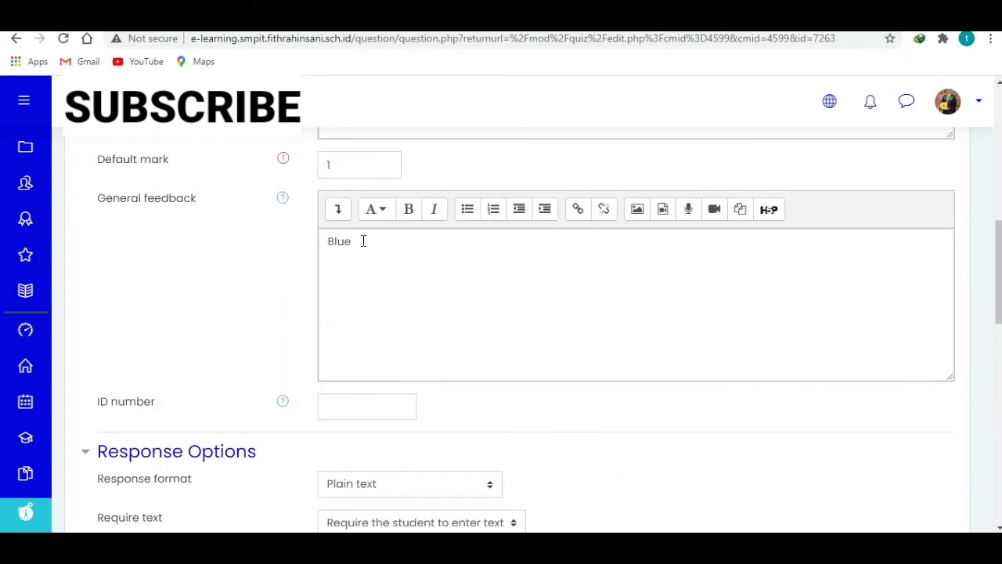
{"action": "left_click_drag", "start_coordinate": [364, 242], "coordinate": [327, 243]}
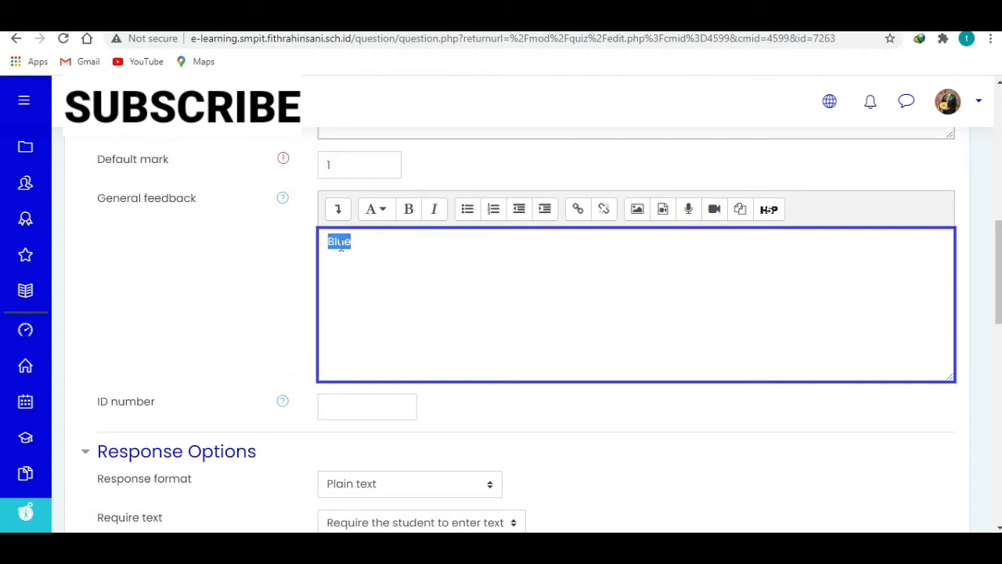
{"action": "right_click", "coordinate": [341, 246]}
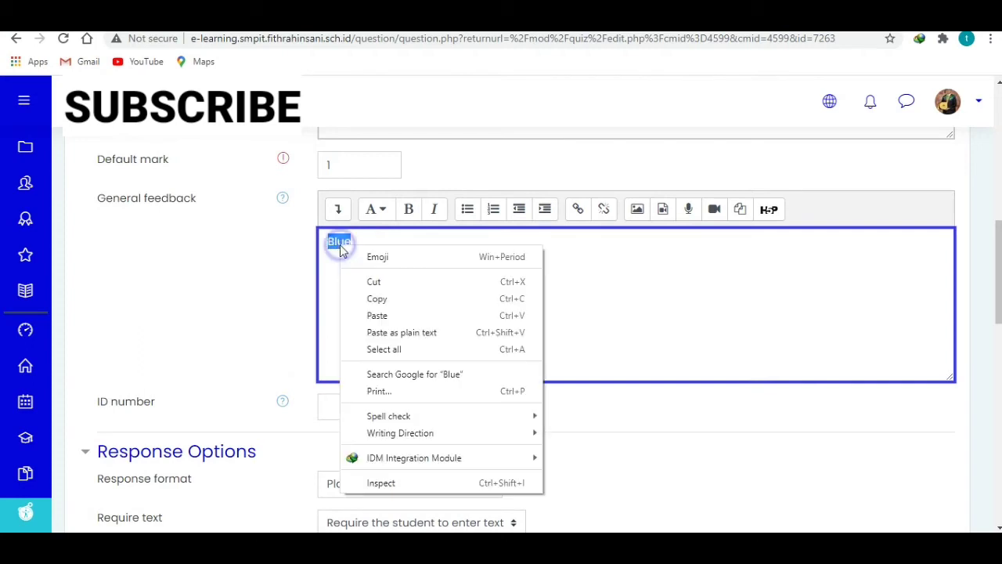
{"action": "left_click", "coordinate": [377, 299]}
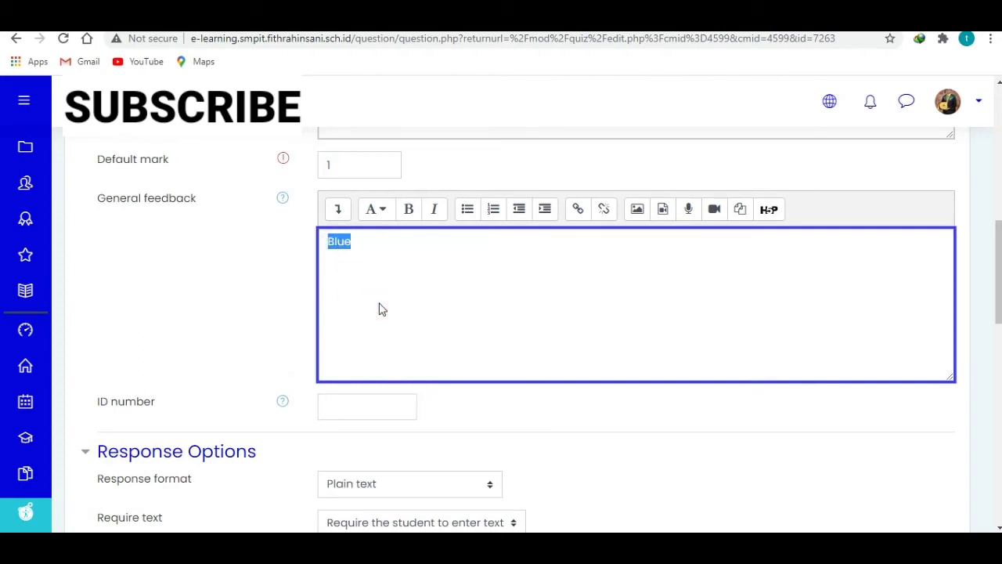
{"action": "scroll", "coordinate": [380, 308], "scroll_direction": "down", "scroll_amount": 6}
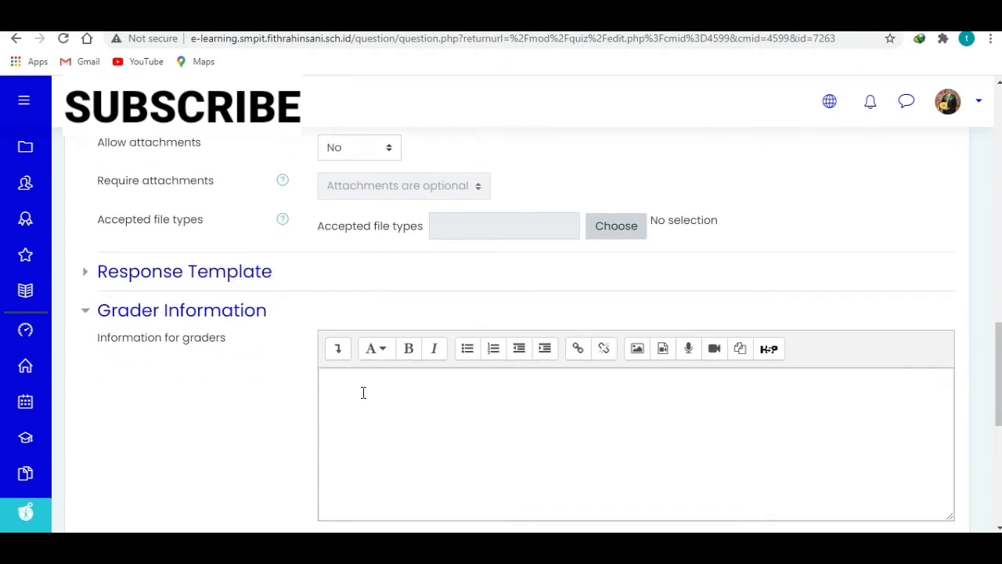
{"action": "left_click", "coordinate": [361, 391]}
{"action": "right_click", "coordinate": [362, 393]}
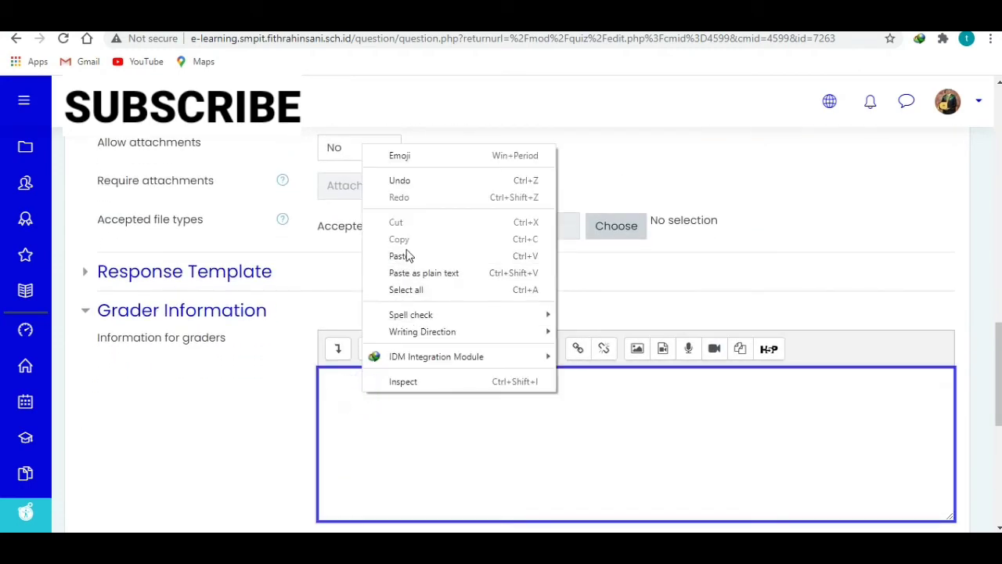
{"action": "left_click", "coordinate": [404, 256]}
{"action": "left_click", "coordinate": [371, 412]}
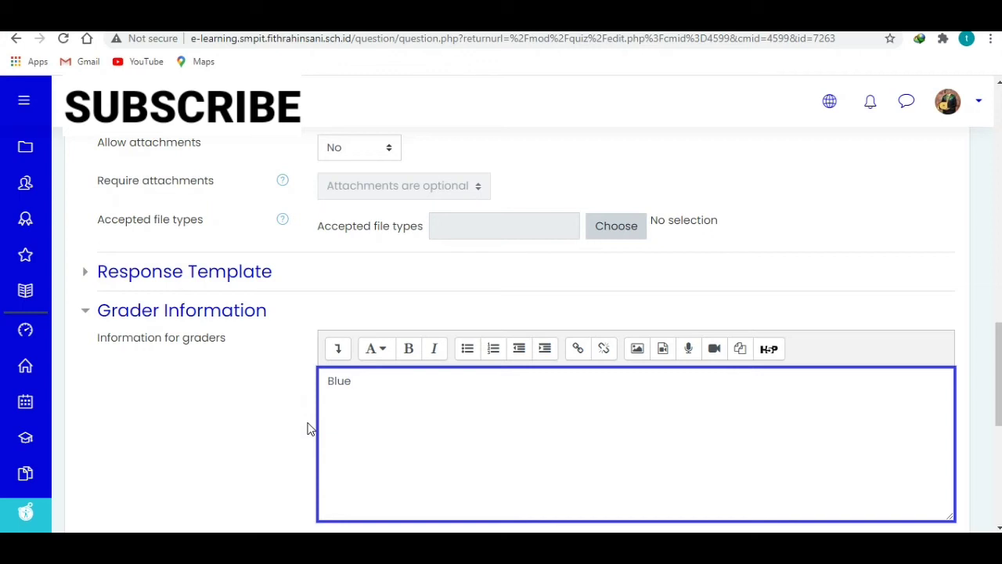
Save question No. 1 and return to the quiz's question list.
{"action": "scroll", "coordinate": [308, 428], "scroll_direction": "down", "scroll_amount": 3}
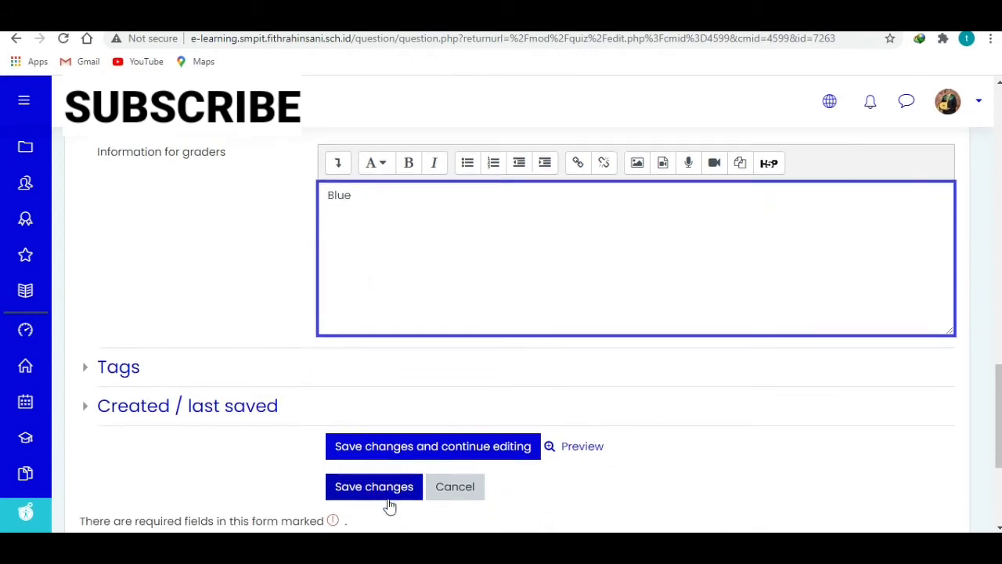
{"action": "left_click", "coordinate": [383, 510]}
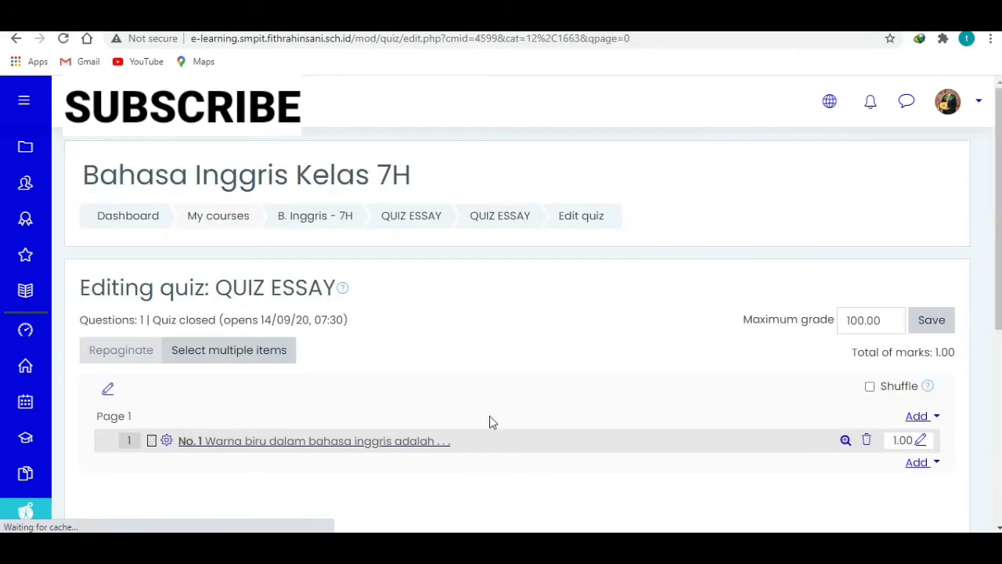
{"action": "scroll", "coordinate": [490, 422], "scroll_direction": "down", "scroll_amount": 1}
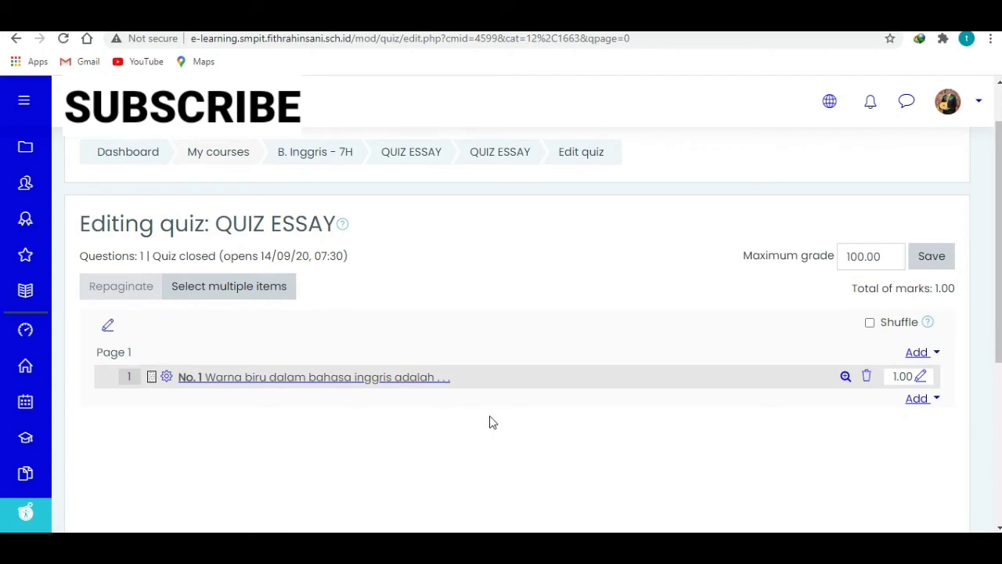
{"action": "scroll", "coordinate": [492, 422], "scroll_direction": "up", "scroll_amount": 1}
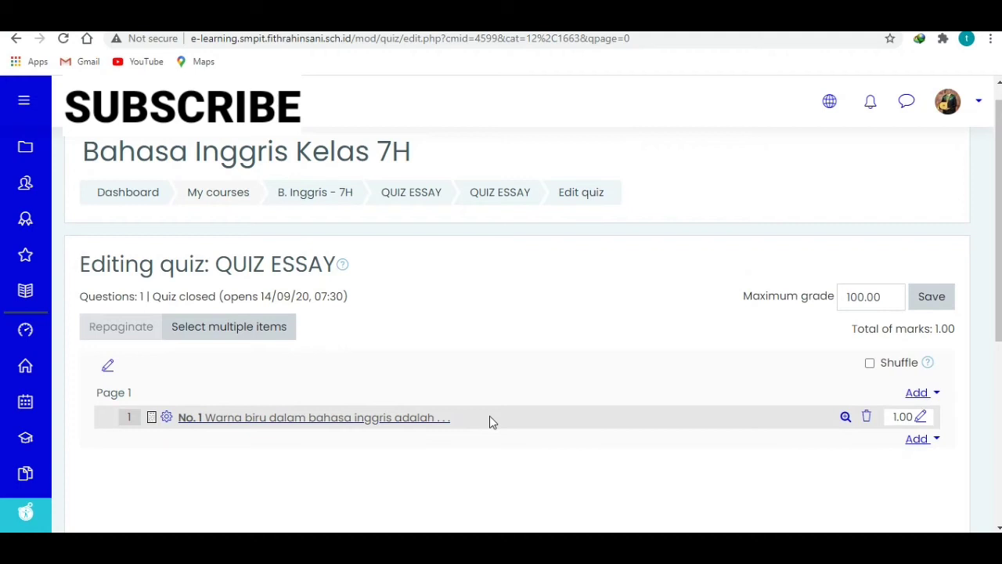
Add further essay questions to the quiz, giving No. 3 the question text "Bahasa inggris dari mobil adalah . . .".
{"action": "left_click", "coordinate": [917, 440]}
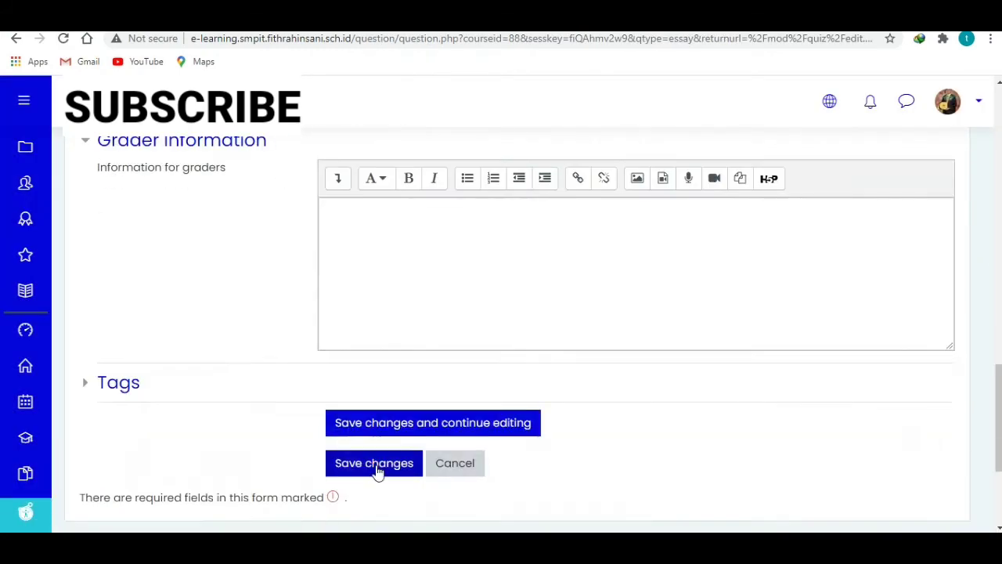
{"action": "type", "text": "i"}
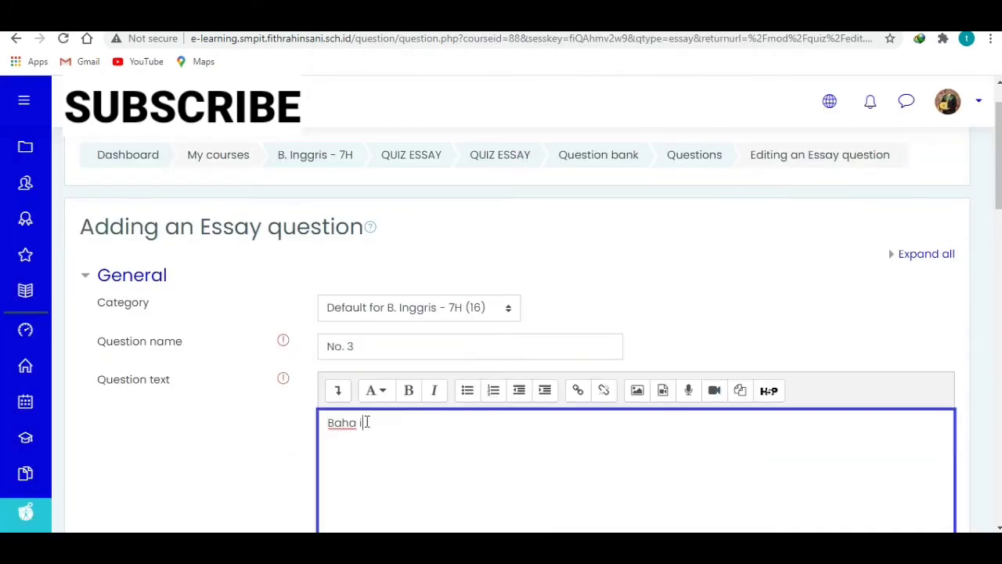
{"action": "key", "text": "BackSpace"}
{"action": "key", "text": "BackSpace"}
{"action": "type", "text": "sa Inggris dari mobil adalah ...."}
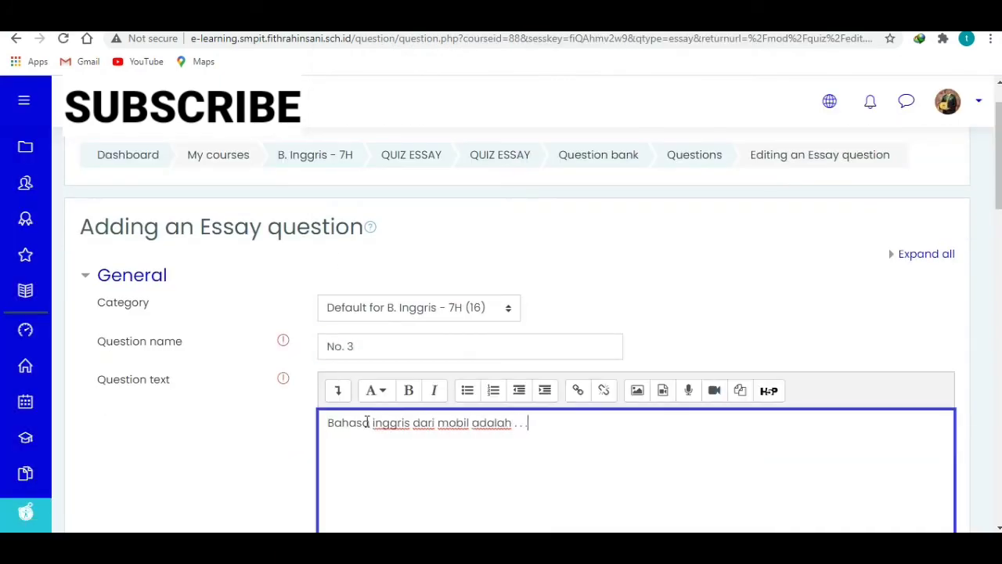
Enter the question text "Warna hitam dalam bahasa inggris adalah" for essay question No. 4.
{"action": "left_click", "coordinate": [475, 414]}
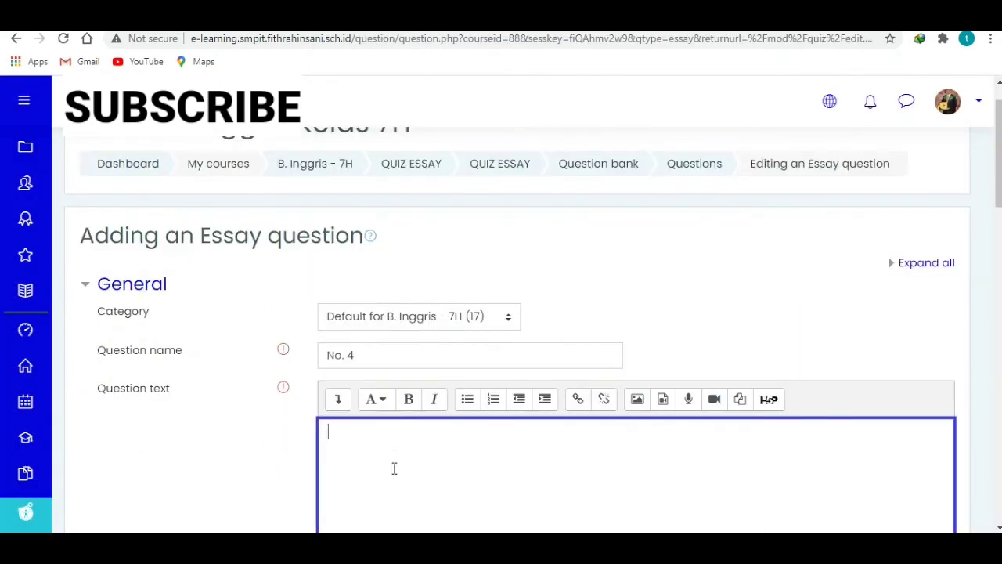
{"action": "type", "text": "Warna hitam dalam bahasa inggris adalah"}
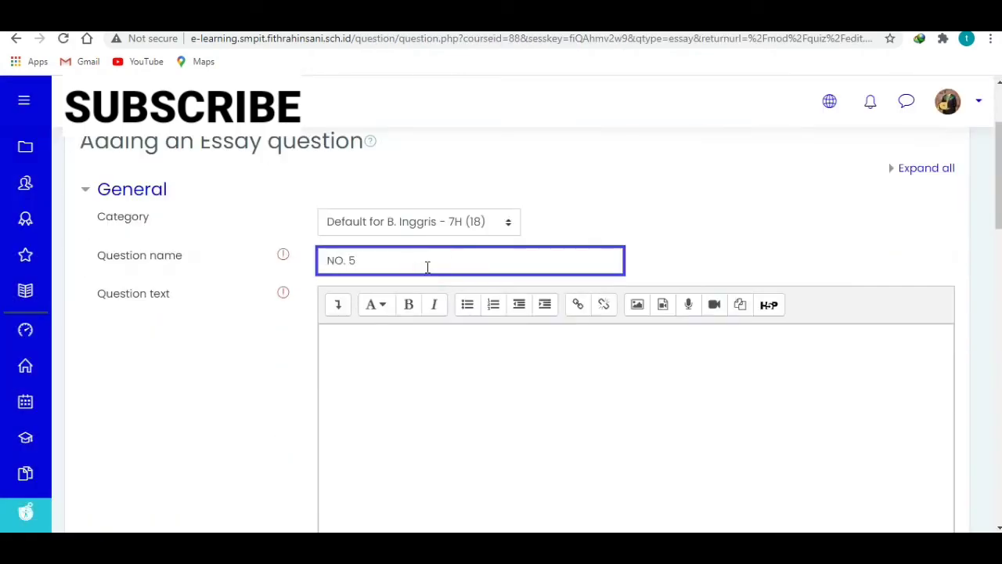
Enter the question text "2 + 2 = . . ." for essay question NO. 5.
{"action": "left_click", "coordinate": [384, 395]}
{"action": "type", "text": "1 + 2 = ...."}
{"action": "scroll", "coordinate": [384, 395], "scroll_direction": "down", "scroll_amount": 5}
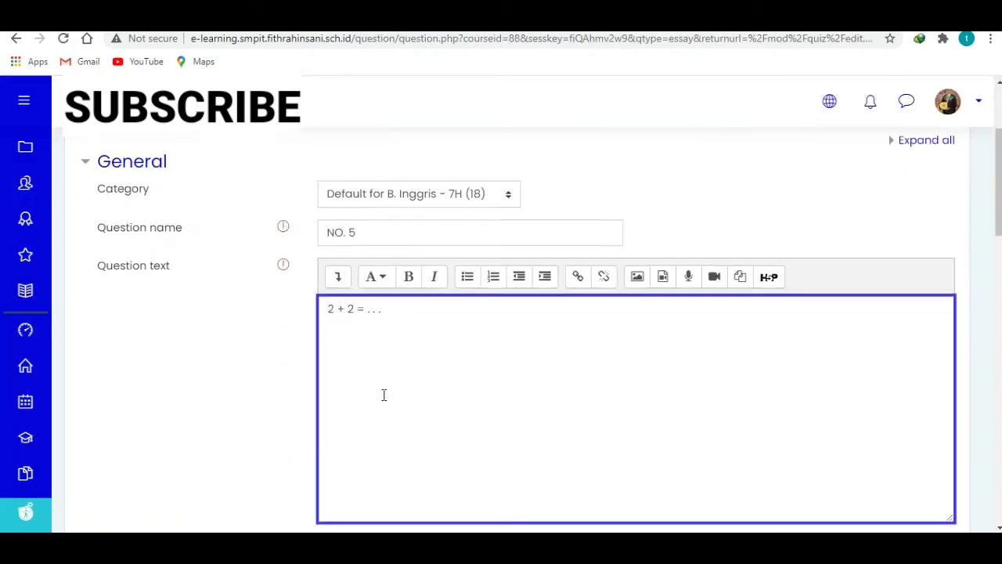
Enter 4 as the question's general feedback and keep HTML editor as the response format.
{"action": "left_click", "coordinate": [394, 302]}
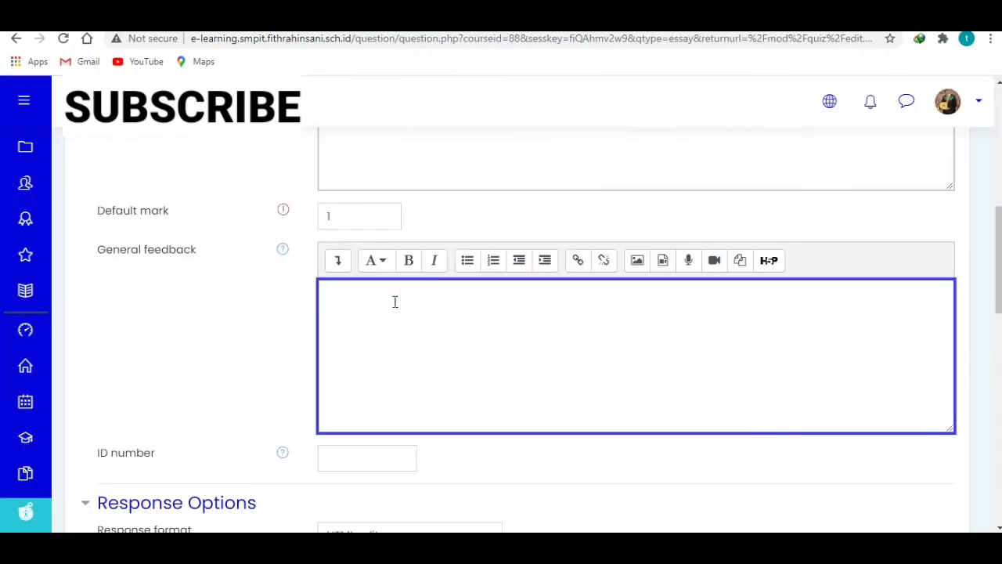
{"action": "type", "text": "3"}
{"action": "scroll", "coordinate": [395, 301], "scroll_direction": "down", "scroll_amount": 3}
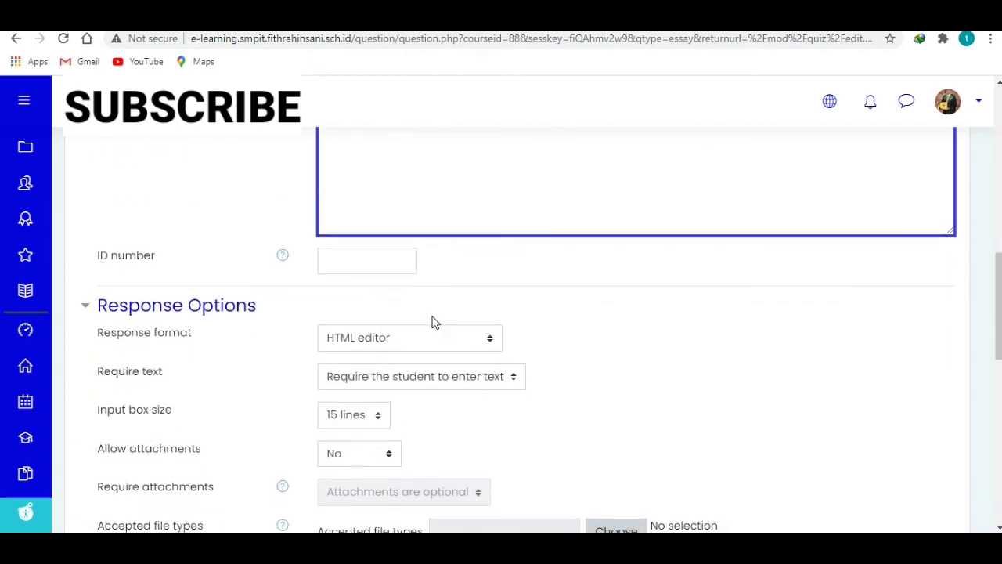
{"action": "left_click", "coordinate": [499, 339]}
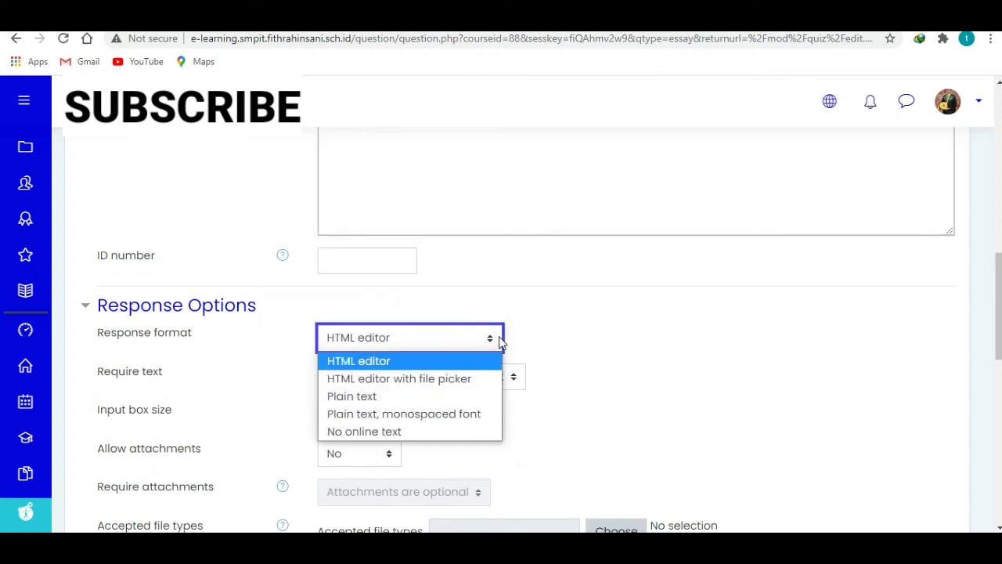
{"action": "left_click", "coordinate": [549, 342]}
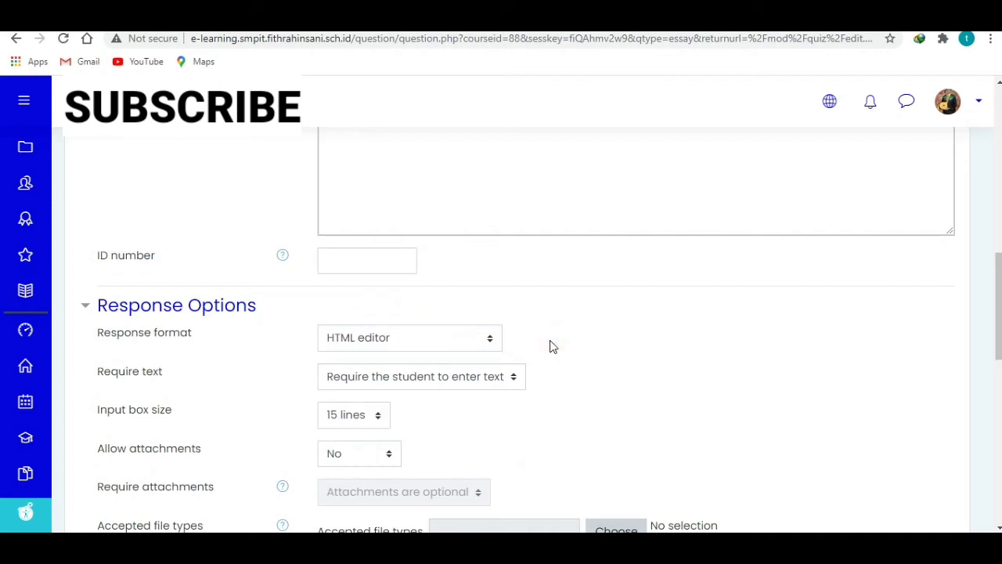
Rename the 2 + 2 question as No. 5.
{"action": "scroll", "coordinate": [536, 191], "scroll_direction": "up", "scroll_amount": 6}
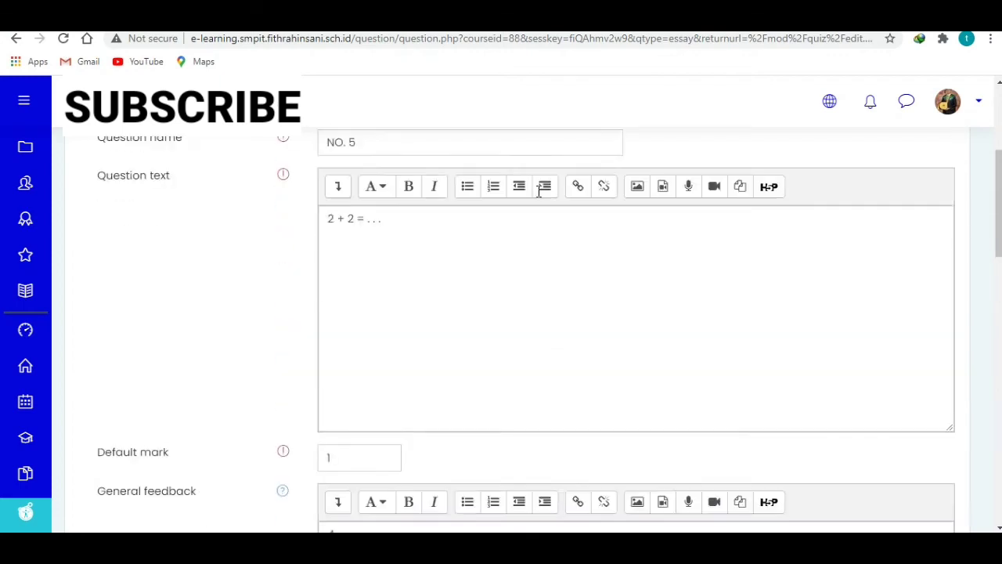
{"action": "scroll", "coordinate": [537, 191], "scroll_direction": "down", "scroll_amount": 6}
{"action": "scroll", "coordinate": [538, 191], "scroll_direction": "up", "scroll_amount": 4}
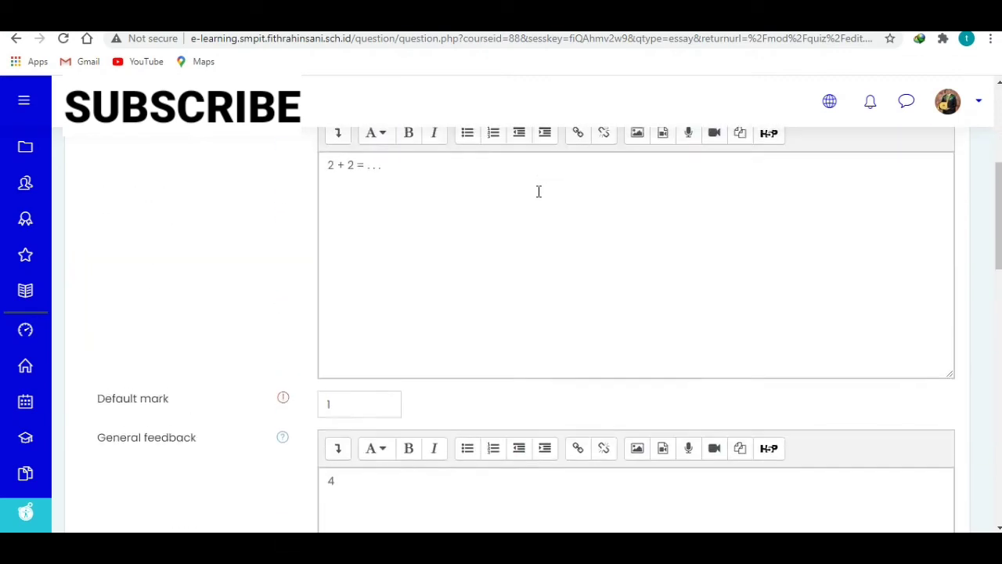
{"action": "scroll", "coordinate": [538, 191], "scroll_direction": "up", "scroll_amount": 2}
{"action": "double_click", "coordinate": [337, 211]}
{"action": "type", "text": "N"}
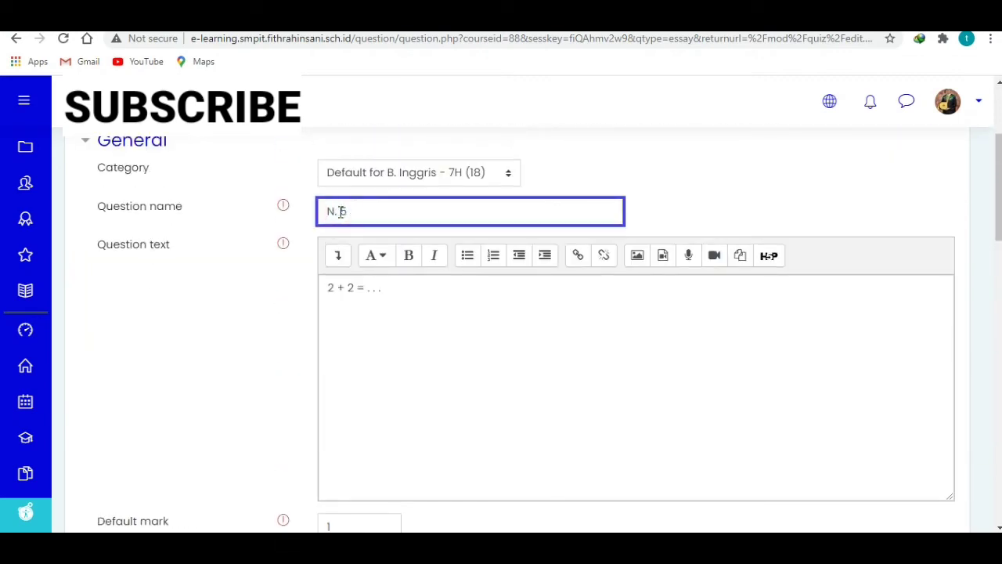
{"action": "type", "text": "o"}
Keep the input box size at 15 lines and save question No. 5 to the quiz.
{"action": "scroll", "coordinate": [340, 217], "scroll_direction": "down", "scroll_amount": 5}
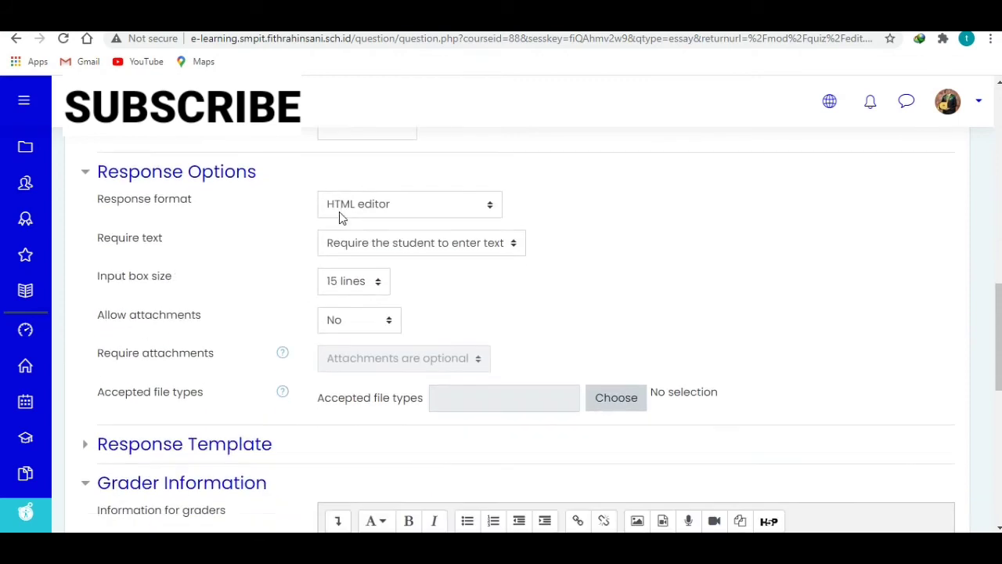
{"action": "left_click", "coordinate": [377, 280]}
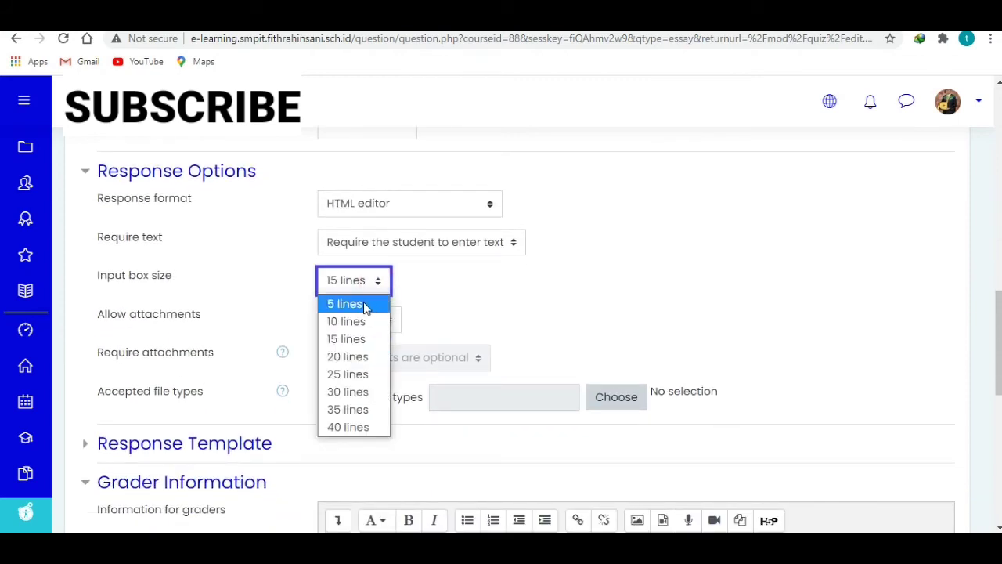
{"action": "left_click", "coordinate": [443, 300]}
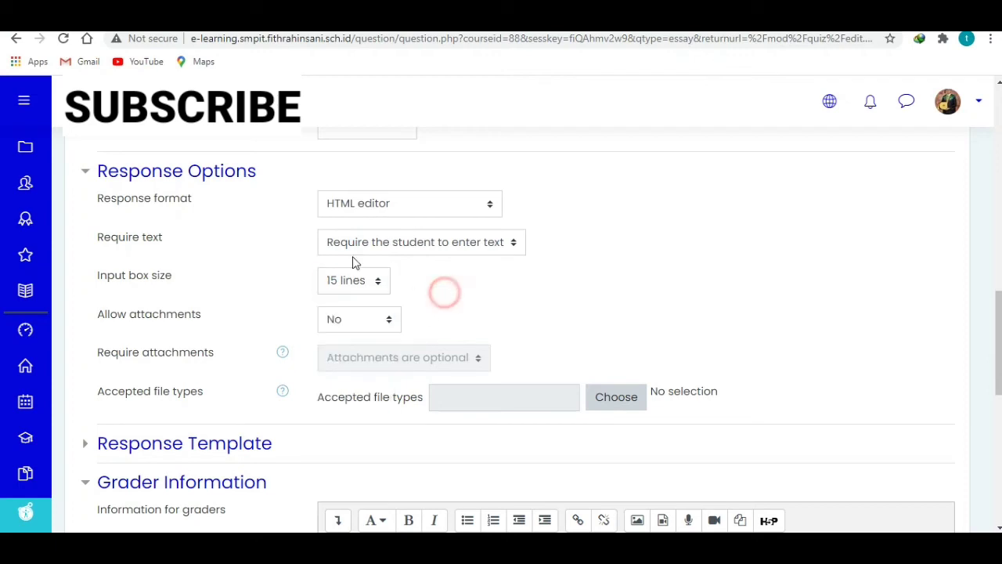
{"action": "scroll", "coordinate": [359, 287], "scroll_direction": "down", "scroll_amount": 5}
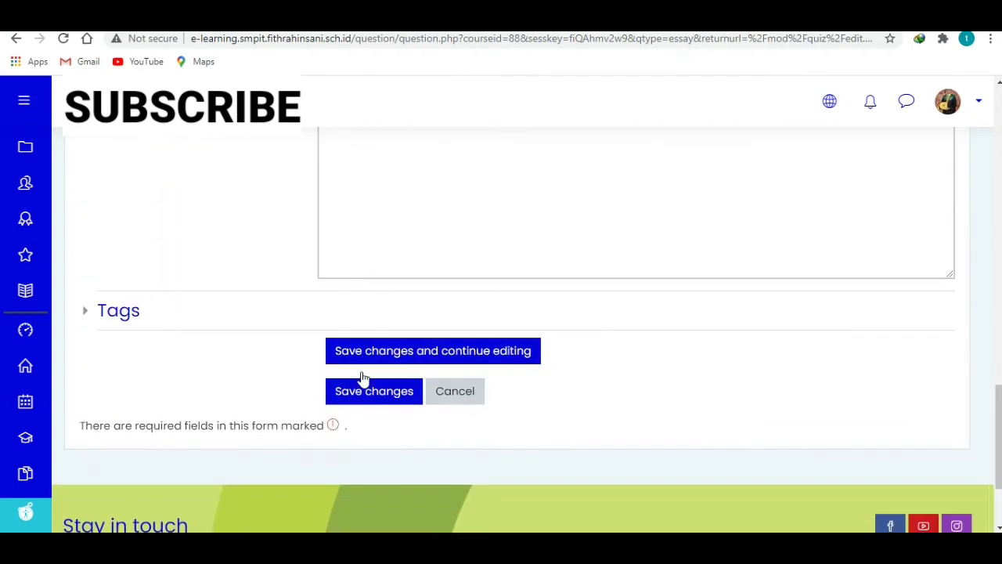
{"action": "left_click", "coordinate": [387, 395]}
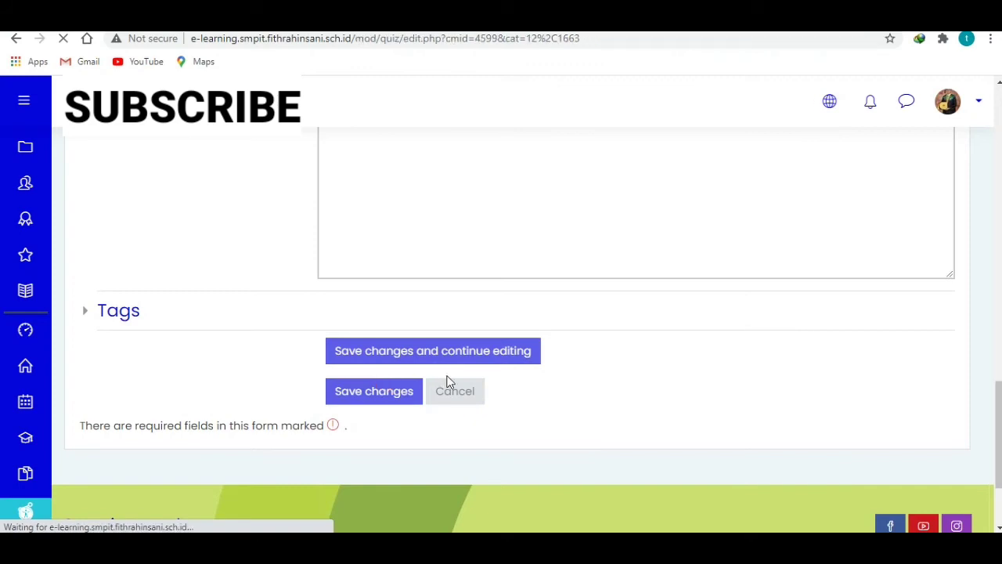
{"action": "scroll", "coordinate": [449, 381], "scroll_direction": "down", "scroll_amount": 3}
{"action": "scroll", "coordinate": [448, 382], "scroll_direction": "up", "scroll_amount": 1}
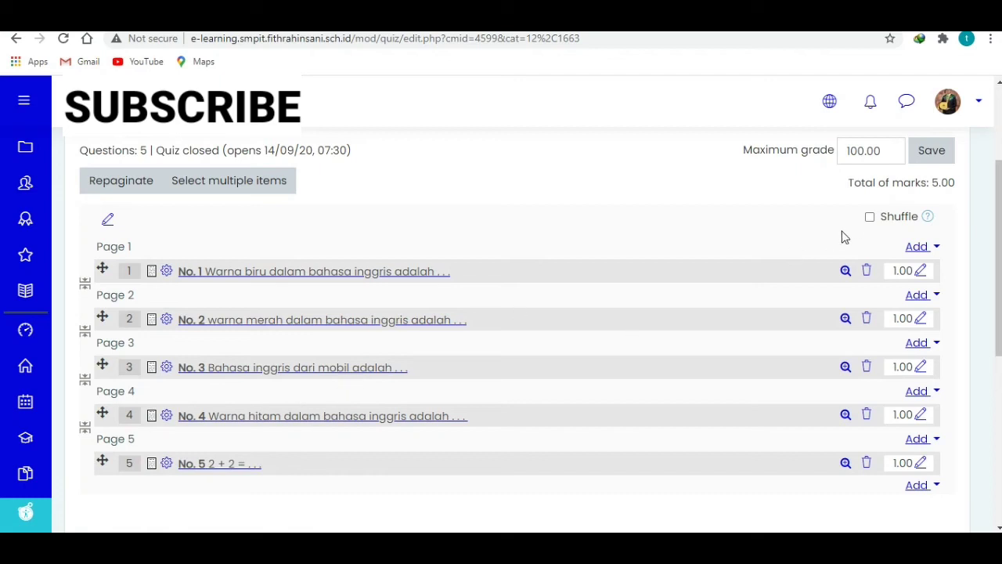
Check the quiz's total of marks and set the maximum mark of question No. 1 to 20.
{"action": "left_click_drag", "start_coordinate": [847, 182], "coordinate": [955, 186]}
{"action": "left_click", "coordinate": [935, 185]}
{"action": "left_click_drag", "start_coordinate": [848, 187], "coordinate": [957, 188]}
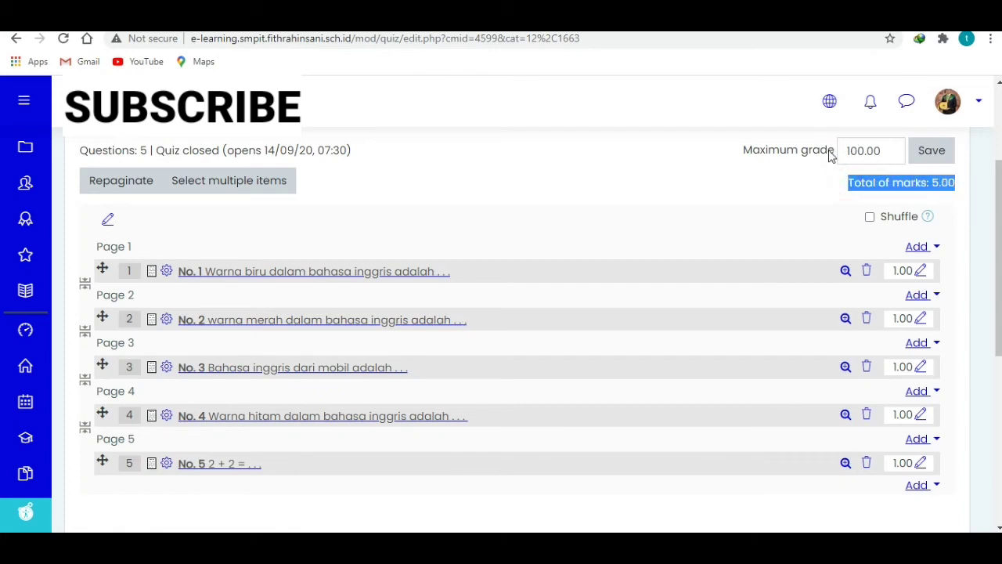
{"action": "left_click", "coordinate": [933, 181]}
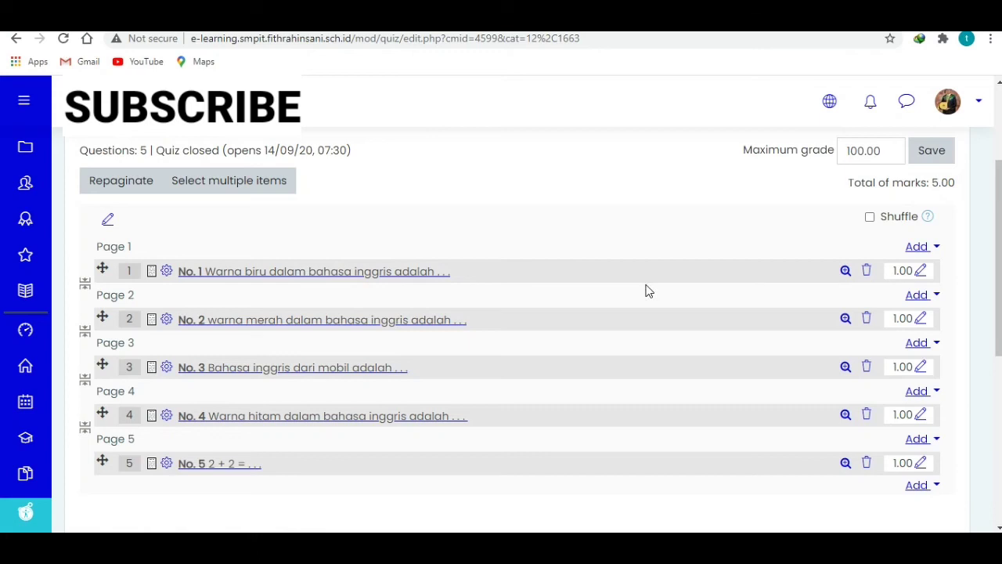
{"action": "left_click", "coordinate": [921, 272]}
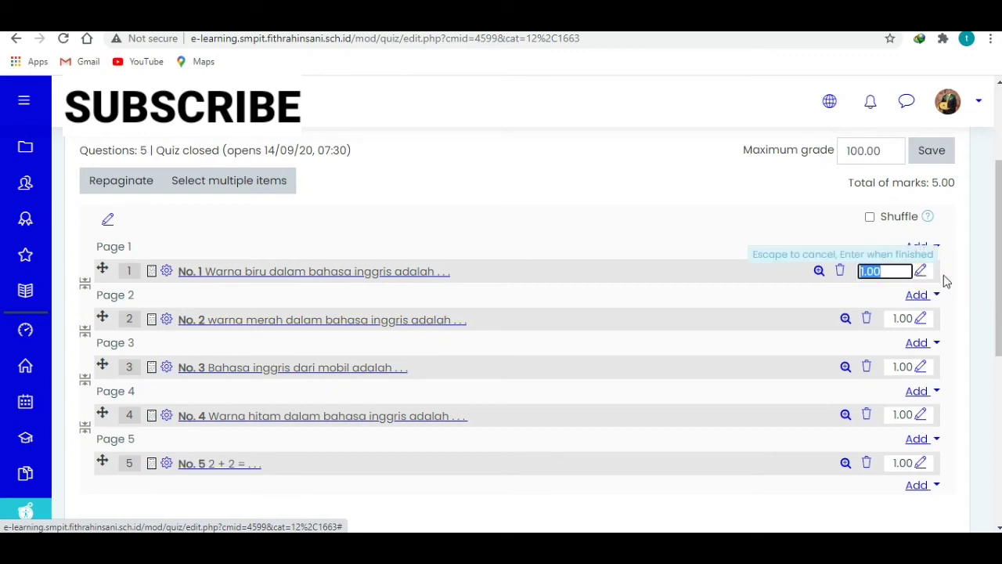
{"action": "left_click", "coordinate": [948, 277]}
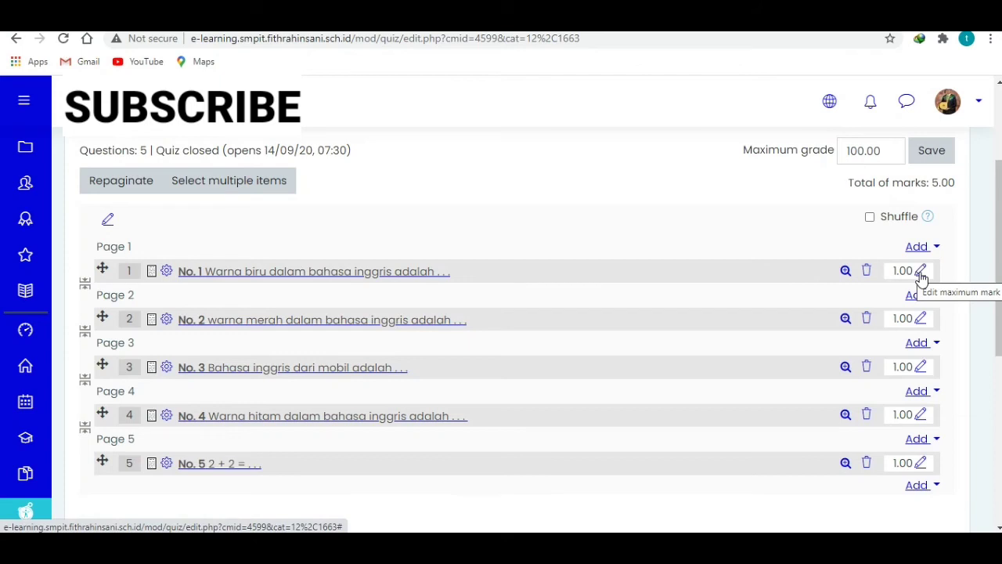
{"action": "left_click", "coordinate": [920, 274]}
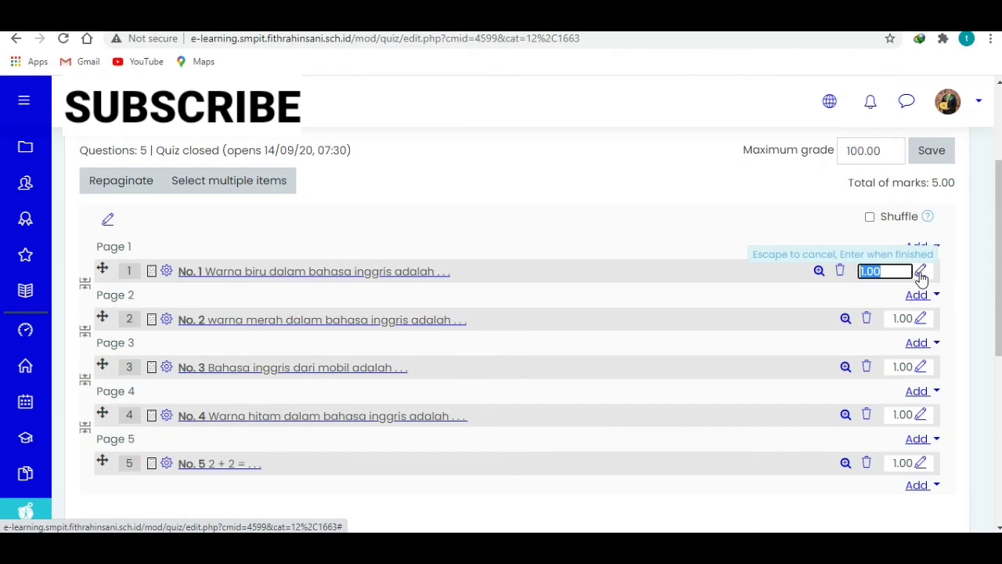
{"action": "type", "text": "20"}
{"action": "key", "text": "Return"}
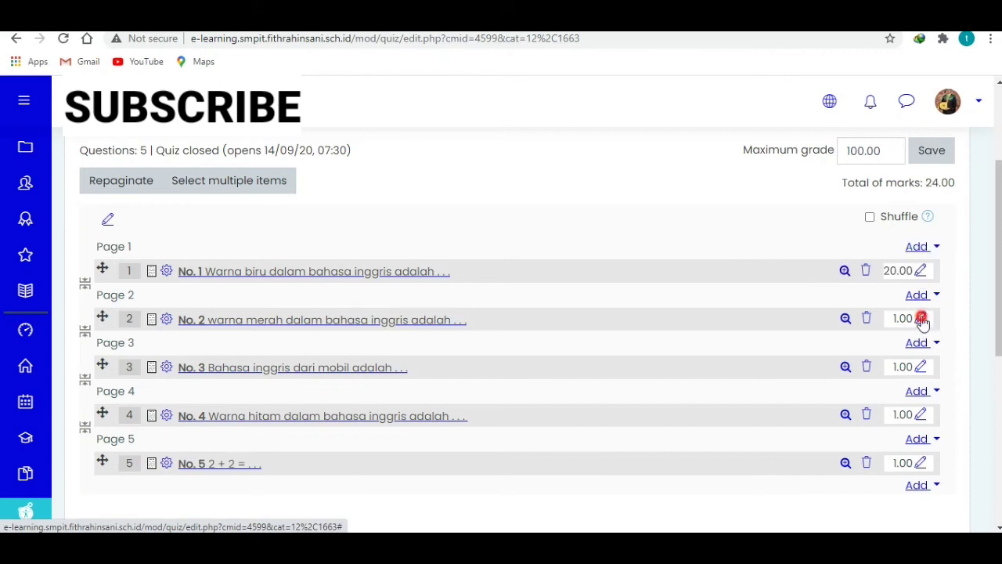
Set the maximum marks of questions No. 2 and No. 3 to 20 each.
{"action": "left_click", "coordinate": [921, 318]}
{"action": "type", "text": "20"}
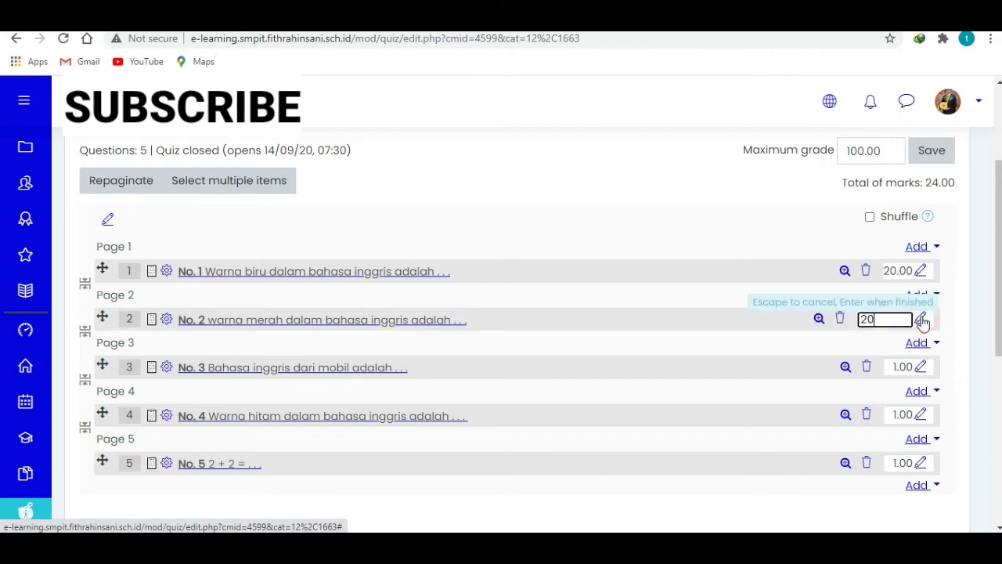
{"action": "key", "text": "Return"}
{"action": "left_click", "coordinate": [921, 369]}
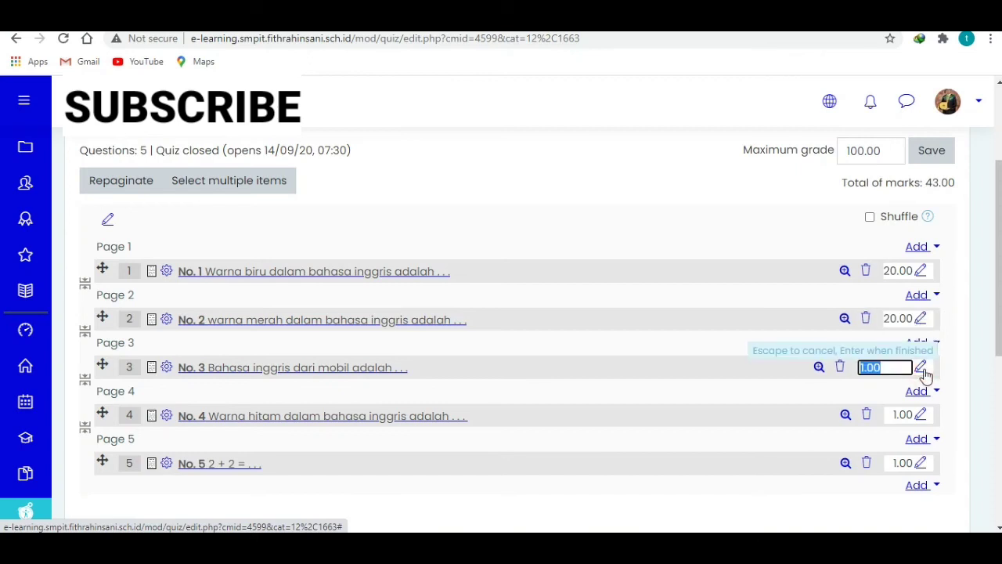
{"action": "type", "text": "20"}
{"action": "key", "text": "Return"}
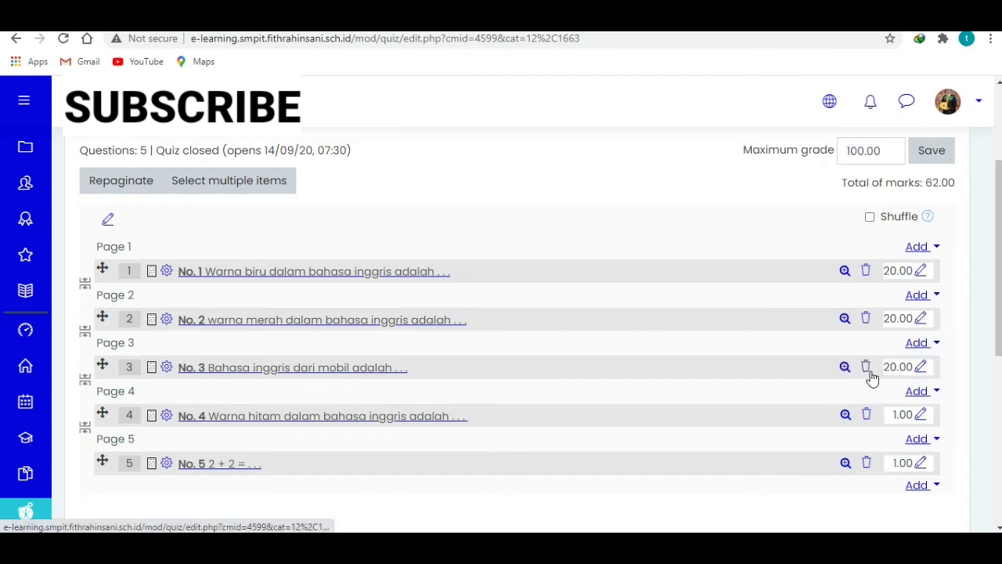
Set the maximum marks of questions No. 4 and No. 5 to 20 each.
{"action": "left_click", "coordinate": [921, 414]}
{"action": "type", "text": "20"}
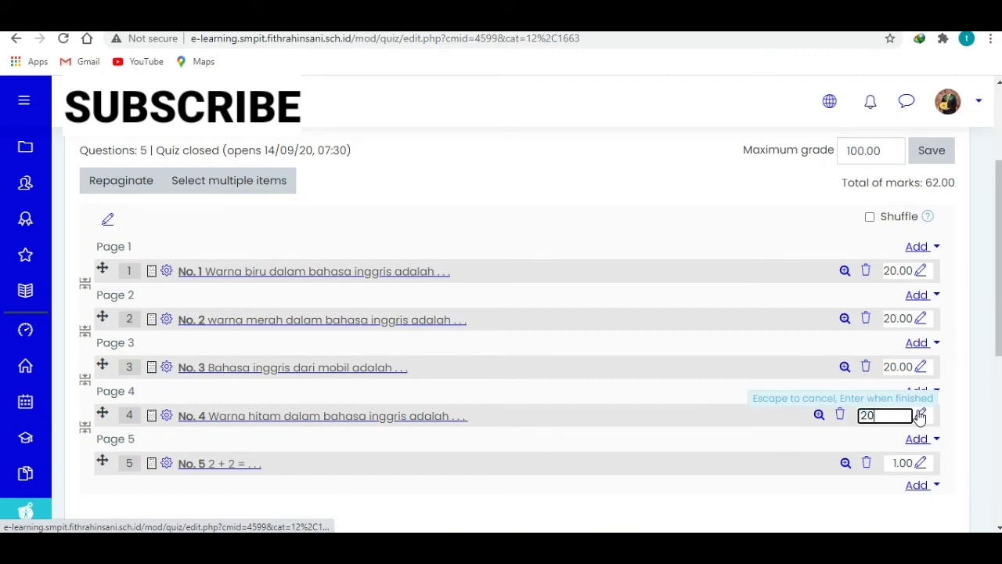
{"action": "key", "text": "Return"}
{"action": "left_click", "coordinate": [921, 463]}
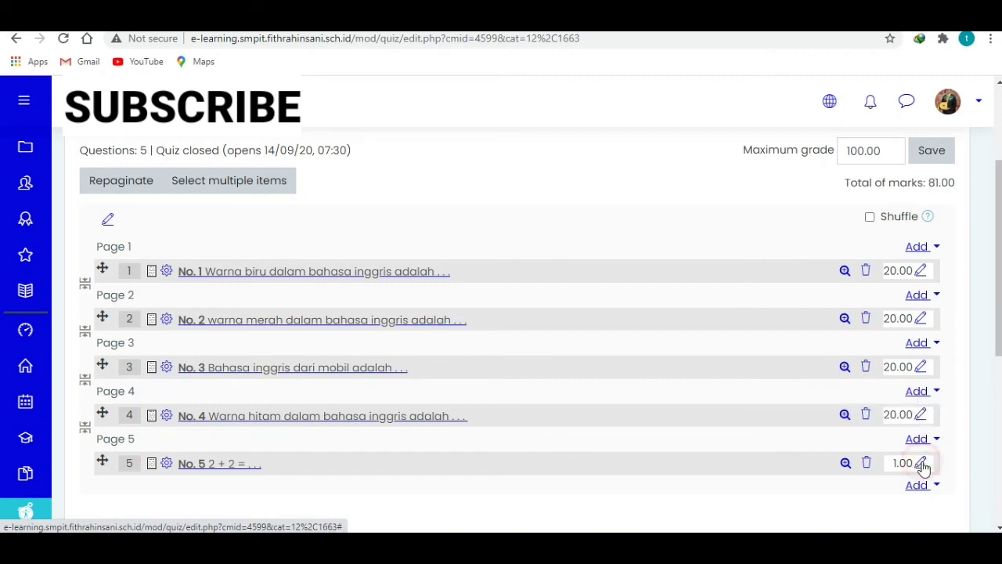
{"action": "type", "text": "20"}
{"action": "key", "text": "Return"}
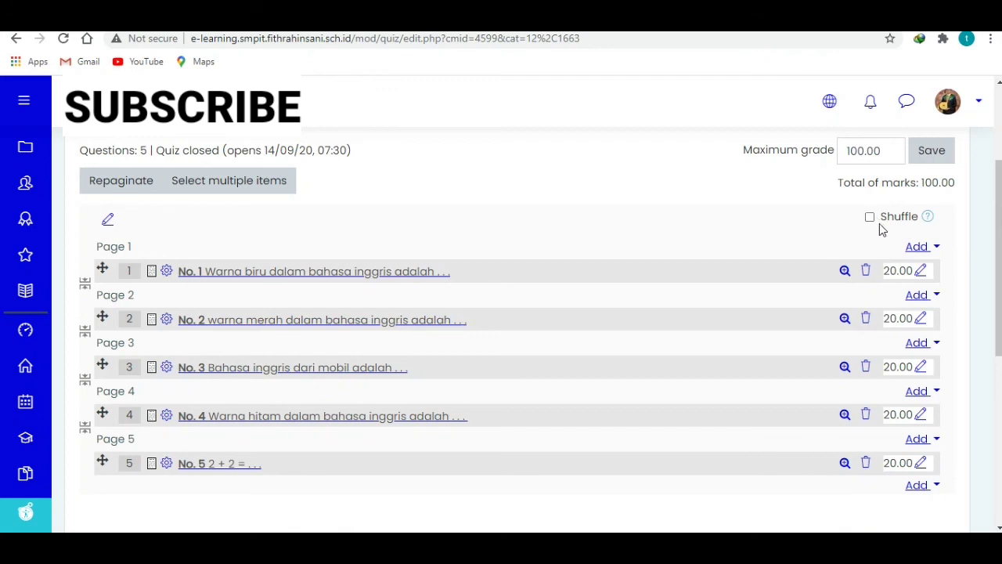
Preview question No. 4 to examine the answer box students get, and close the preview.
{"action": "scroll", "coordinate": [481, 264], "scroll_direction": "down", "scroll_amount": 1}
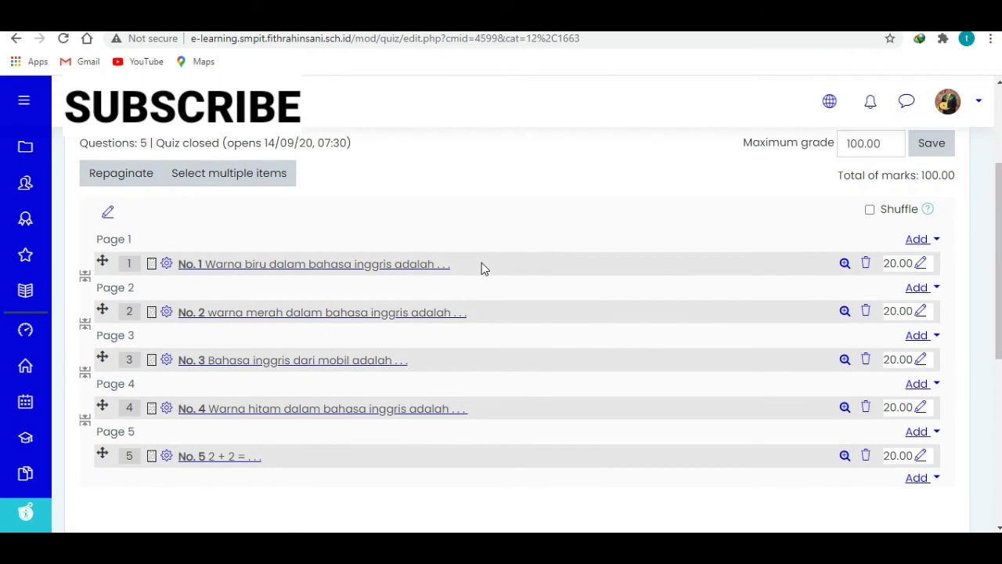
{"action": "scroll", "coordinate": [482, 266], "scroll_direction": "down", "scroll_amount": 2}
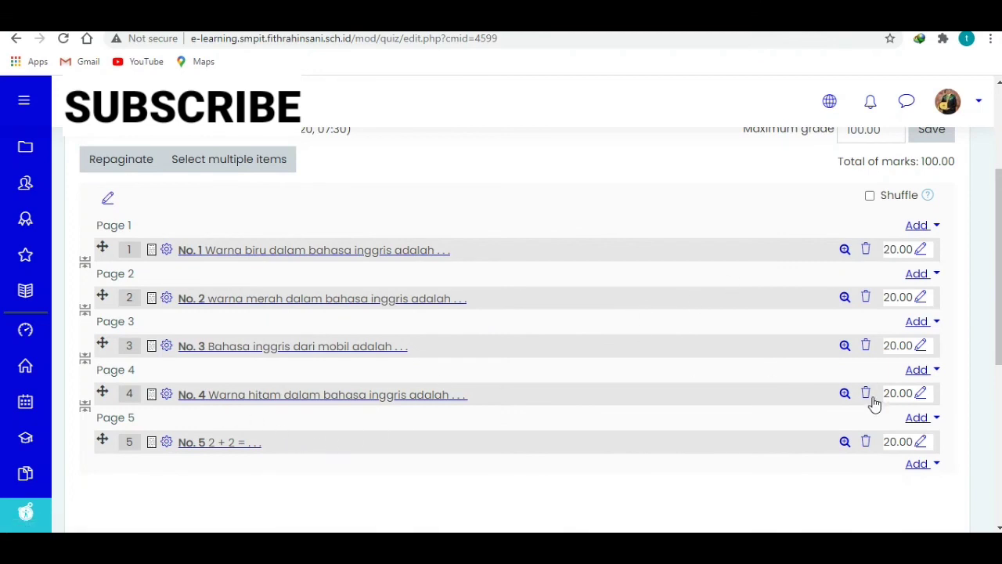
{"action": "left_click", "coordinate": [843, 397]}
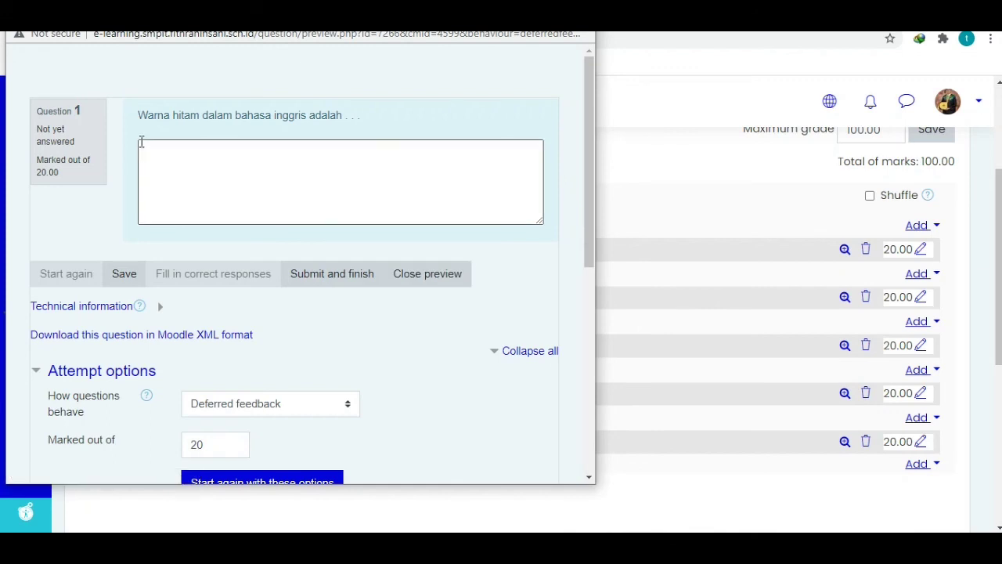
{"action": "left_click", "coordinate": [139, 141]}
{"action": "left_click", "coordinate": [554, 215]}
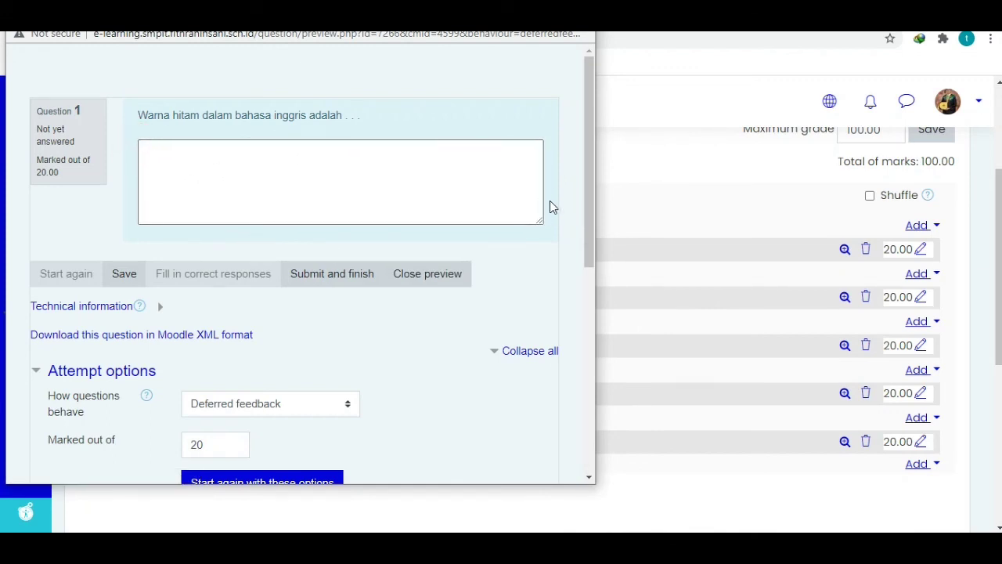
{"action": "left_click", "coordinate": [544, 153]}
{"action": "scroll", "coordinate": [543, 140], "scroll_direction": "right", "scroll_amount": 1}
{"action": "left_click", "coordinate": [539, 135]}
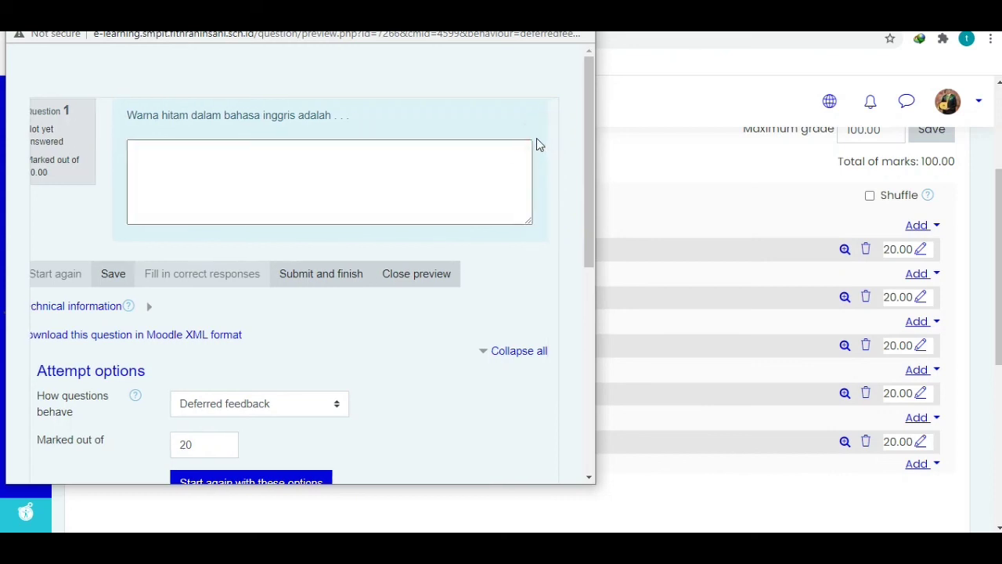
{"action": "left_click", "coordinate": [528, 216]}
{"action": "left_click", "coordinate": [539, 208]}
{"action": "left_click", "coordinate": [523, 146]}
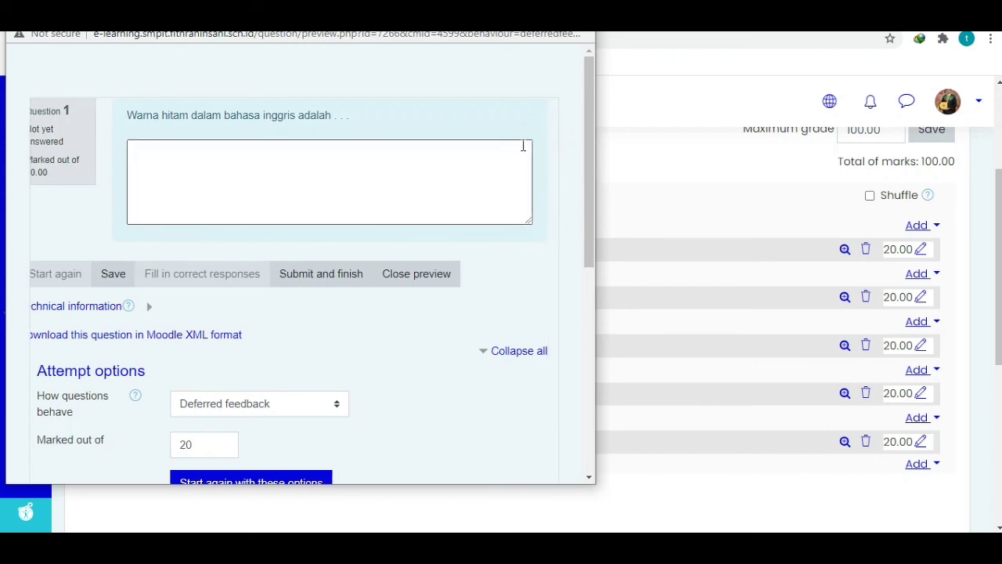
{"action": "left_click", "coordinate": [545, 210]}
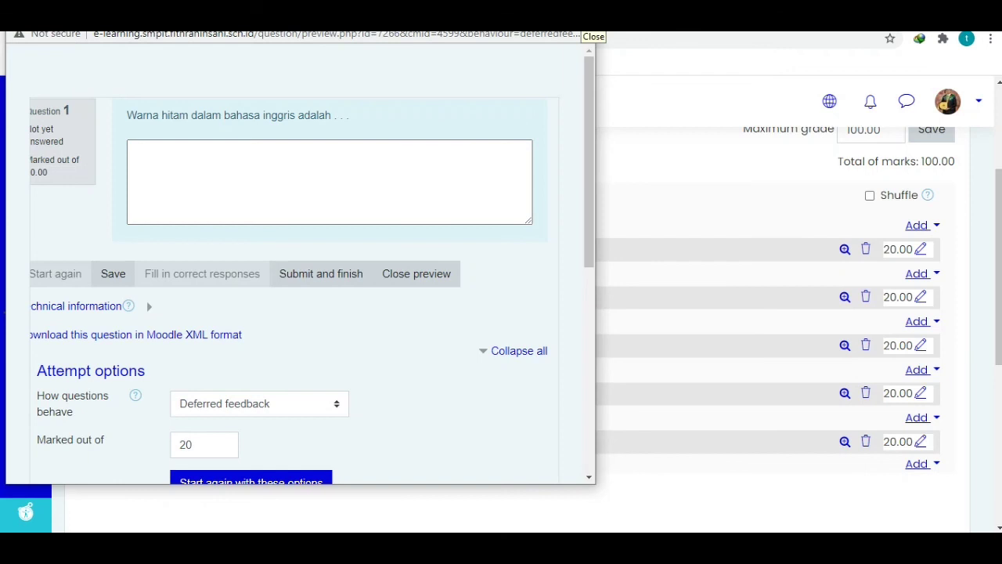
{"action": "left_click", "coordinate": [583, 23]}
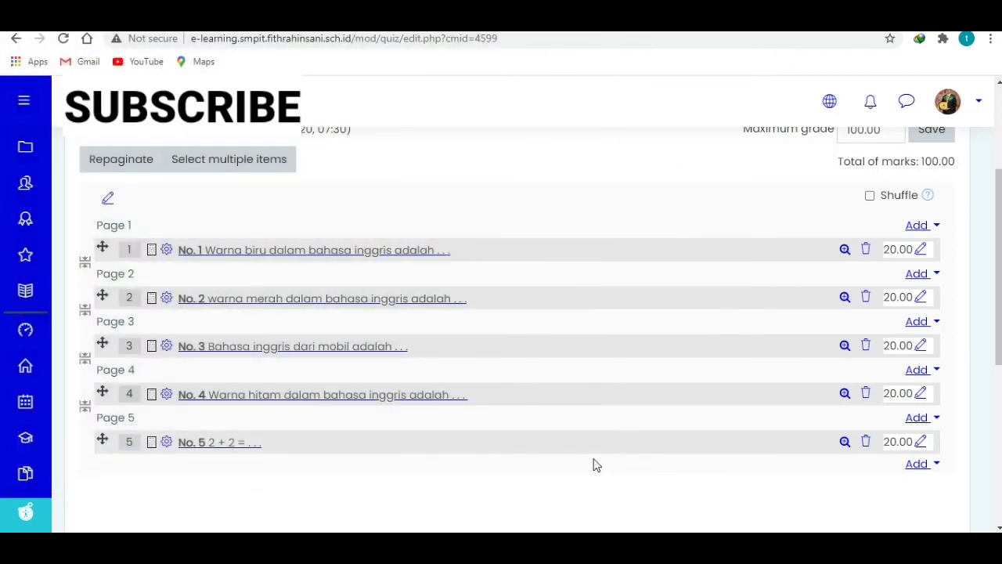
Preview question No. 5 to examine its answer editor with the extra formatting tools expanded, and close the preview.
{"action": "left_click", "coordinate": [844, 443]}
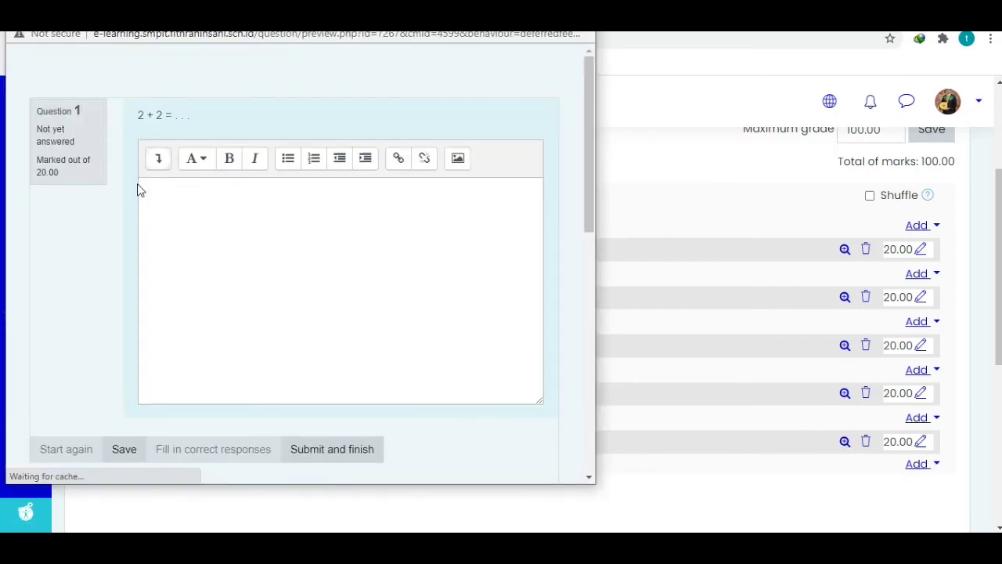
{"action": "left_click", "coordinate": [156, 160]}
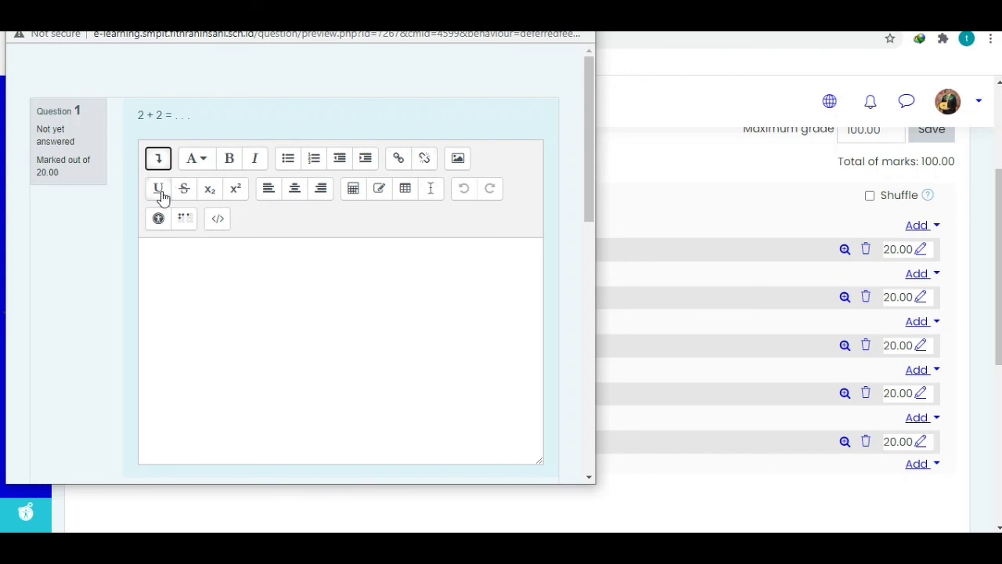
{"action": "scroll", "coordinate": [214, 249], "scroll_direction": "down", "scroll_amount": 1}
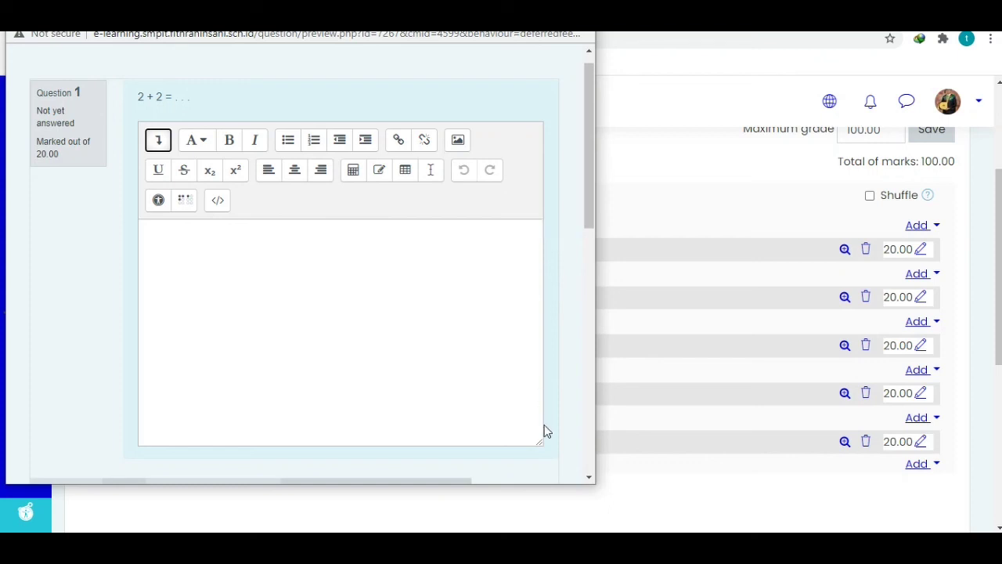
{"action": "left_click", "coordinate": [548, 223]}
{"action": "left_click", "coordinate": [157, 139]}
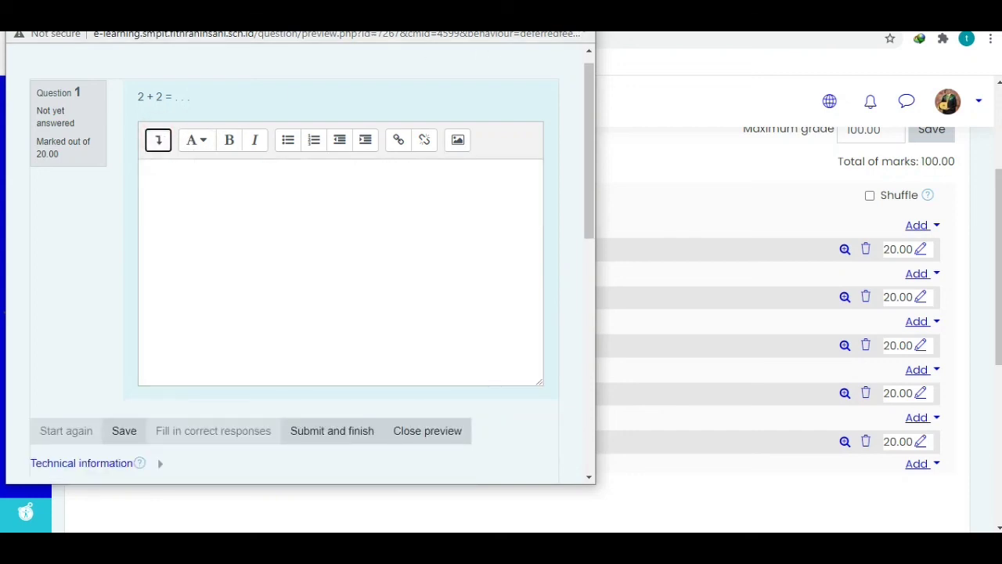
{"action": "key", "text": "ctrl+w"}
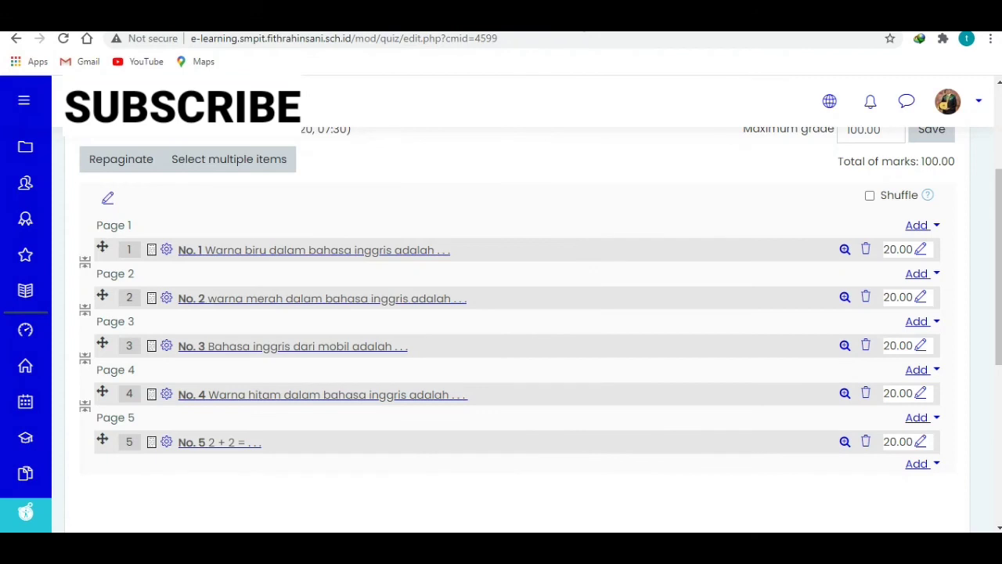